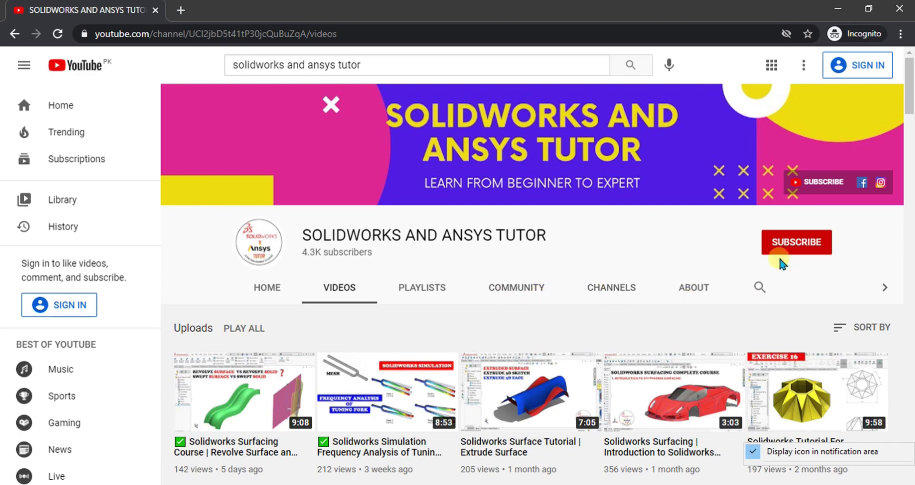
Scroll the channel's Videos page, view the vykresy.pdf drawing, then switch to the finished Part8 bracket.
scroll(625, 310, down, 20)
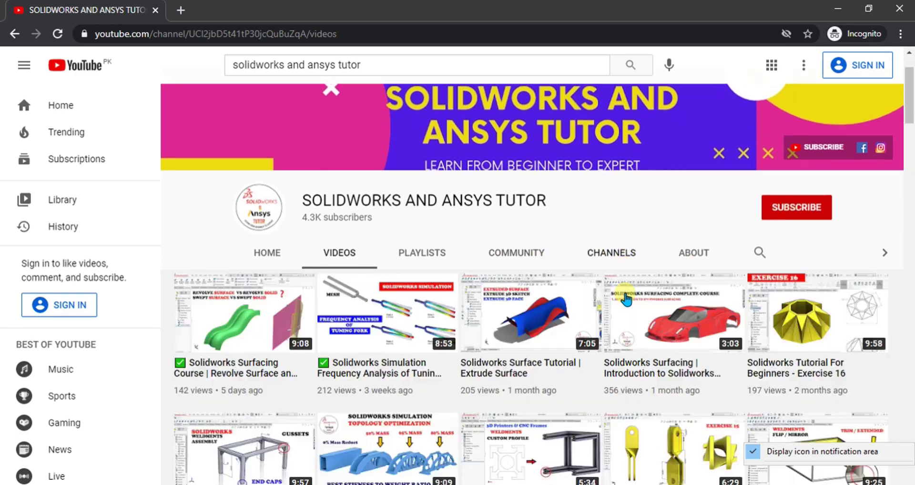
scroll(622, 283, down, 10)
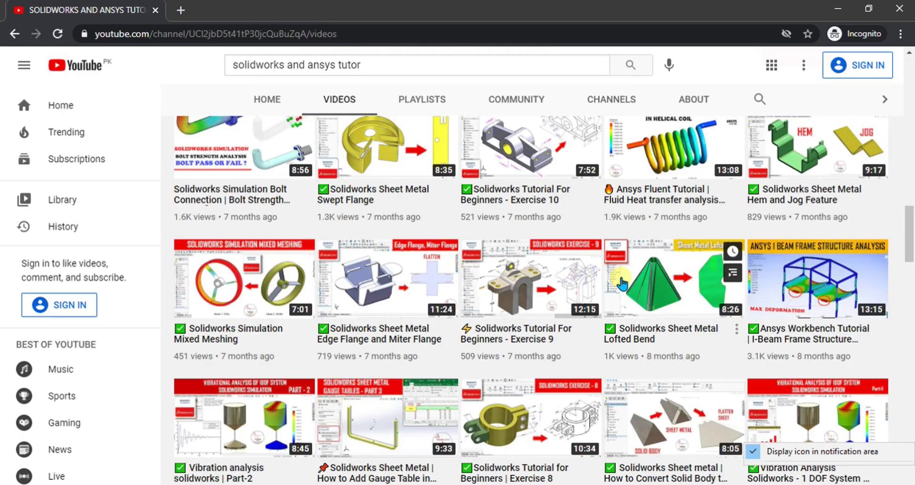
scroll(622, 284, up, 15)
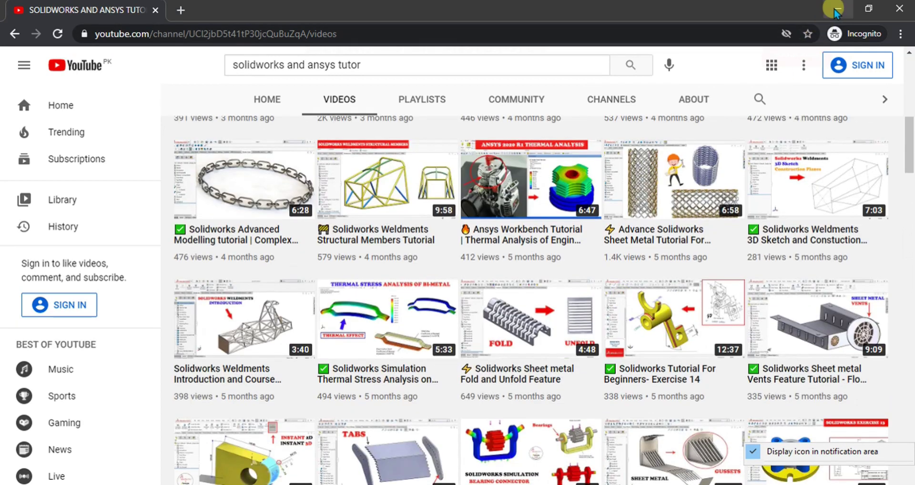
click(639, 444)
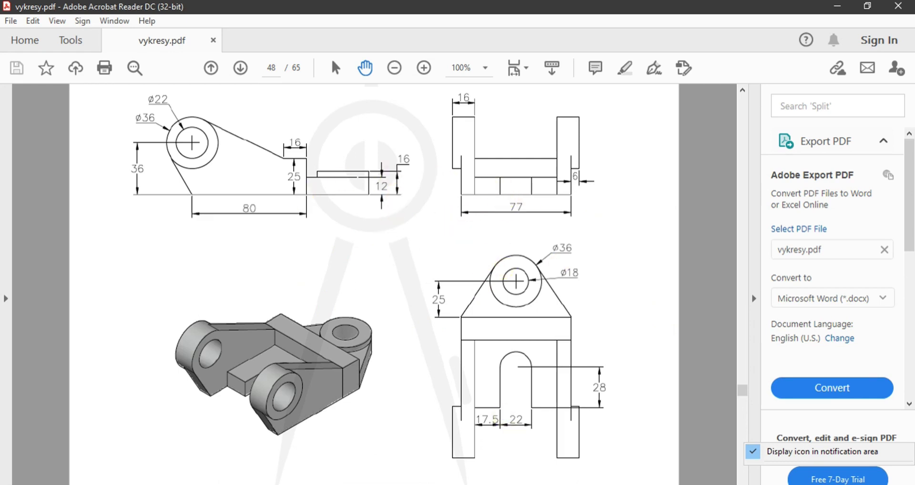
click(521, 453)
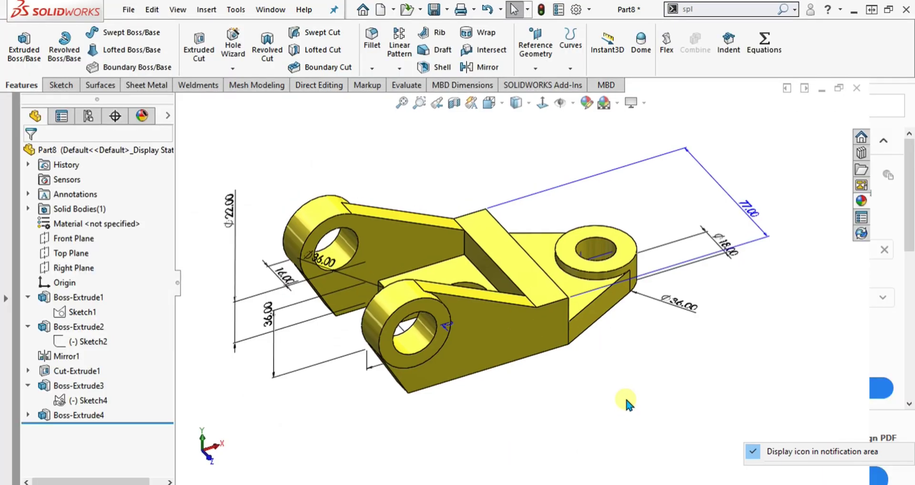
Zoom and orbit the finished Part8 bracket, showing a feature's dimensions.
scroll(606, 383, down, 5)
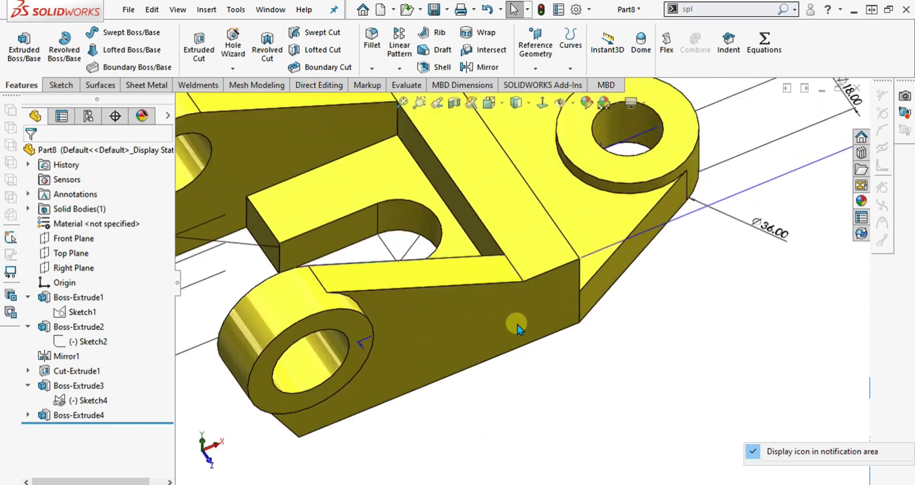
scroll(520, 305, up, 5)
middle_drag(497, 295, 488, 305)
scroll(496, 315, down, 2)
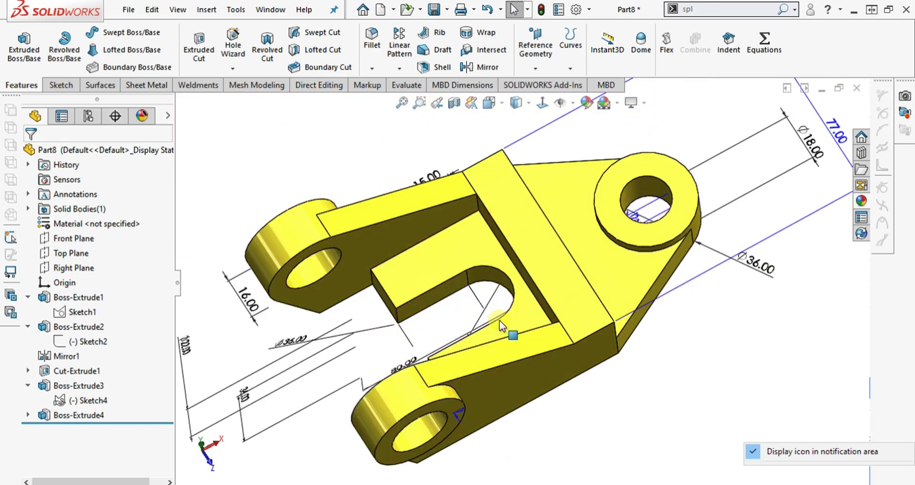
scroll(500, 320, up, 2)
scroll(508, 325, down, 3)
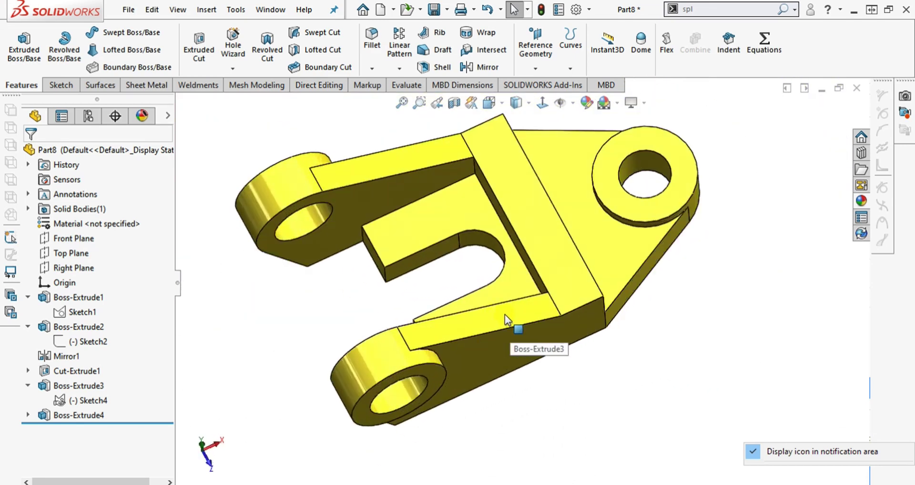
scroll(505, 311, up, 2)
middle_drag(505, 309, 511, 258)
scroll(473, 254, down, 3)
scroll(471, 259, up, 1)
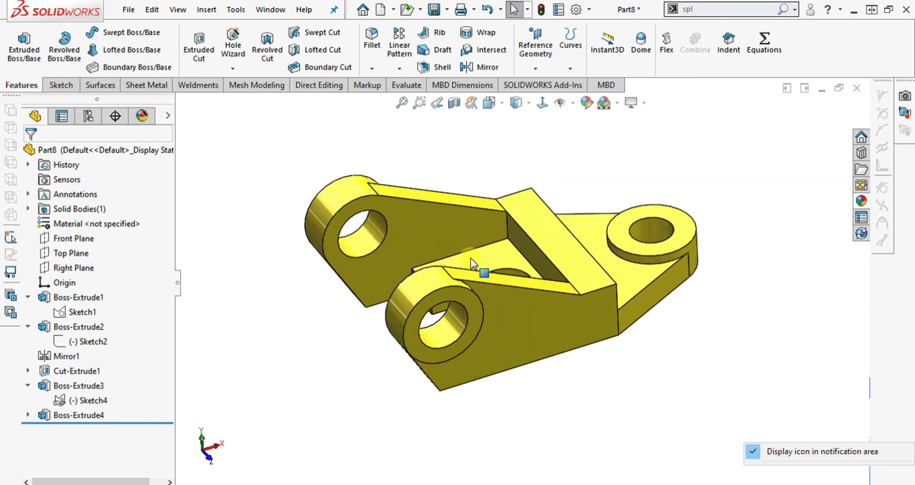
double_click(471, 258)
Check the PDF drawing, then select the Front Plane in the new Part9.
key(alt+Tab)
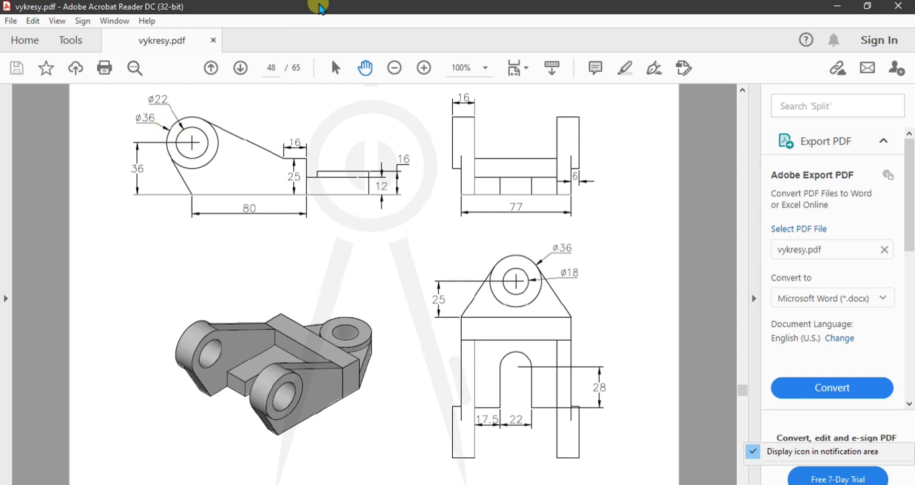
key(alt+Tab)
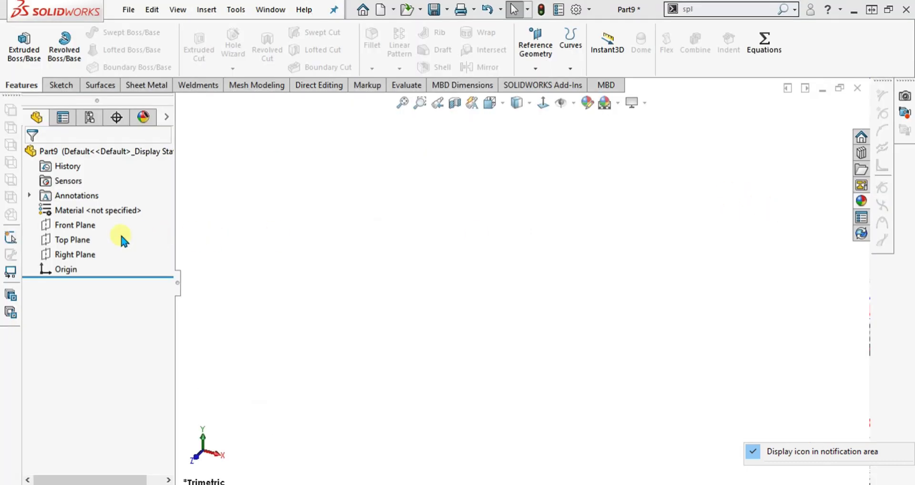
click(79, 225)
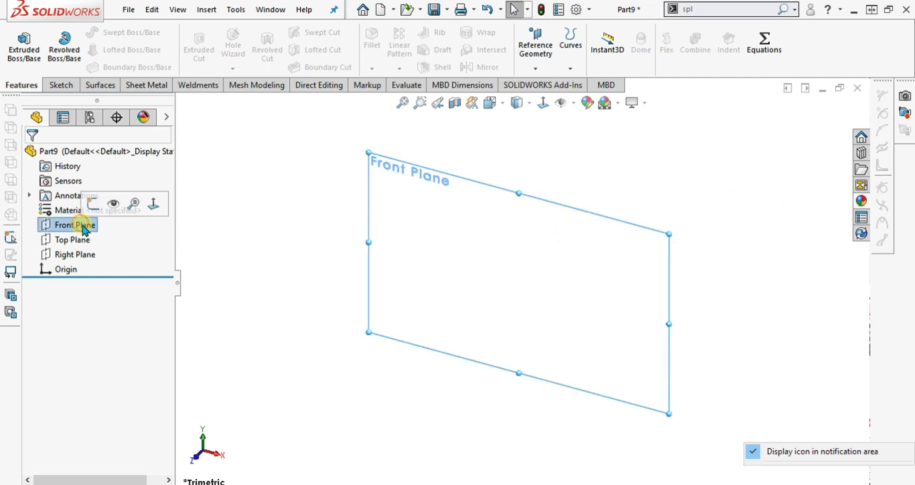
Sketch a horizontal line centred on the origin and dimension it to 80 mm.
click(59, 86)
click(18, 39)
click(89, 34)
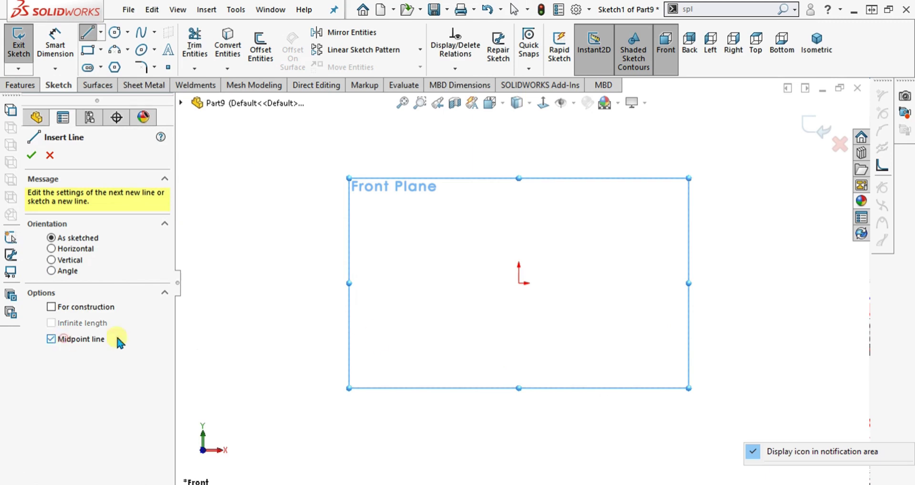
click(519, 283)
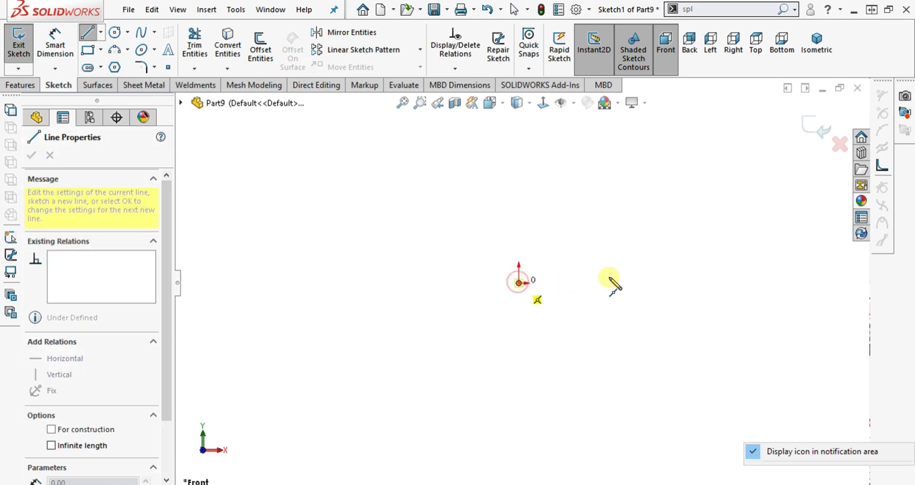
click(633, 284)
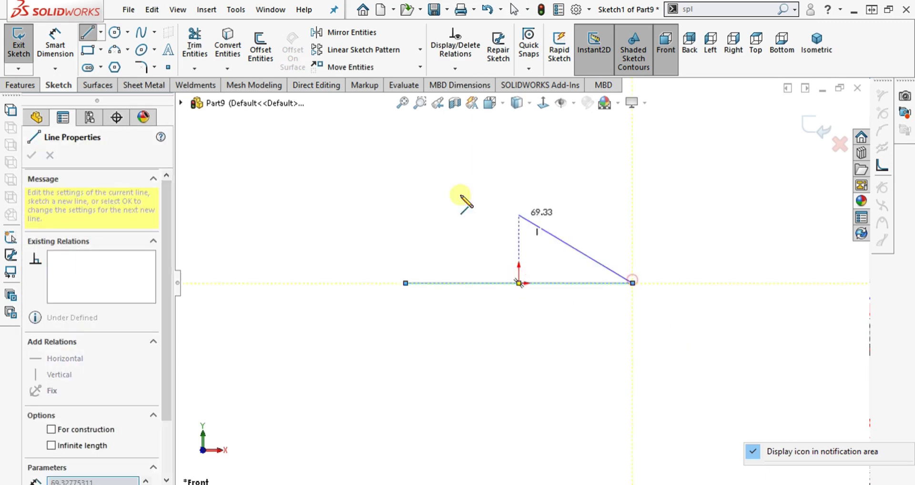
click(56, 46)
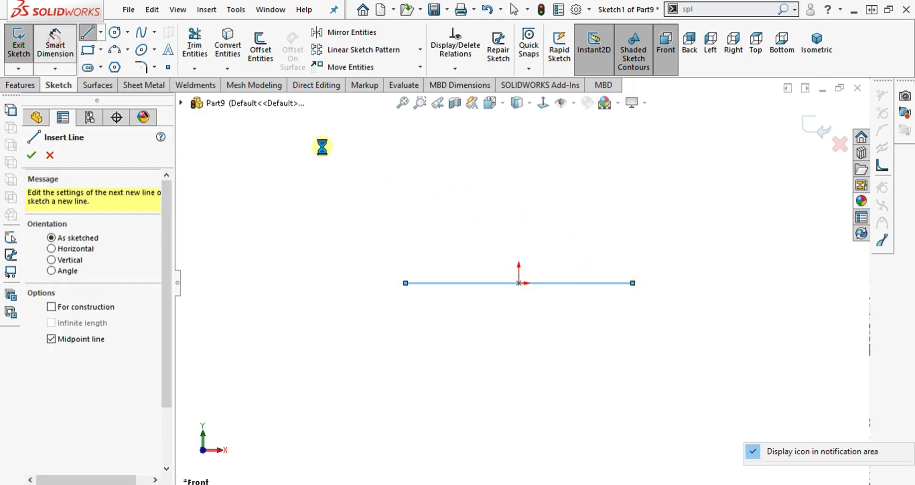
click(549, 284)
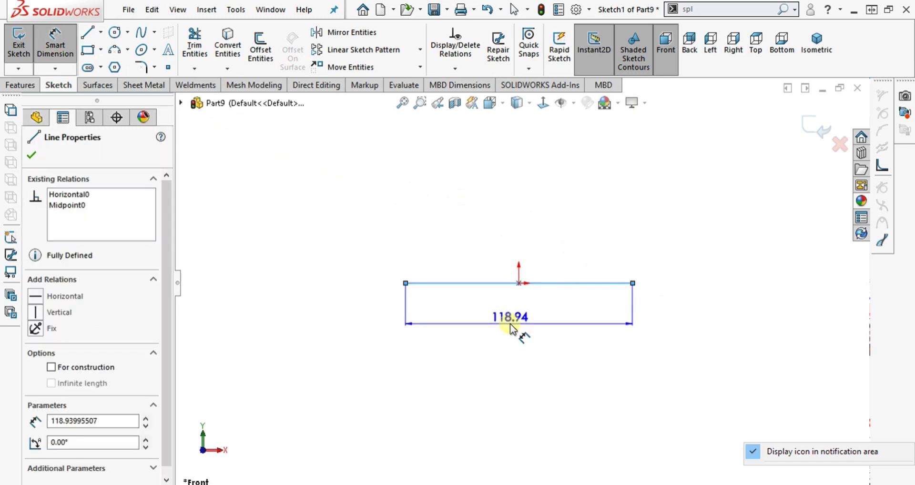
click(510, 325)
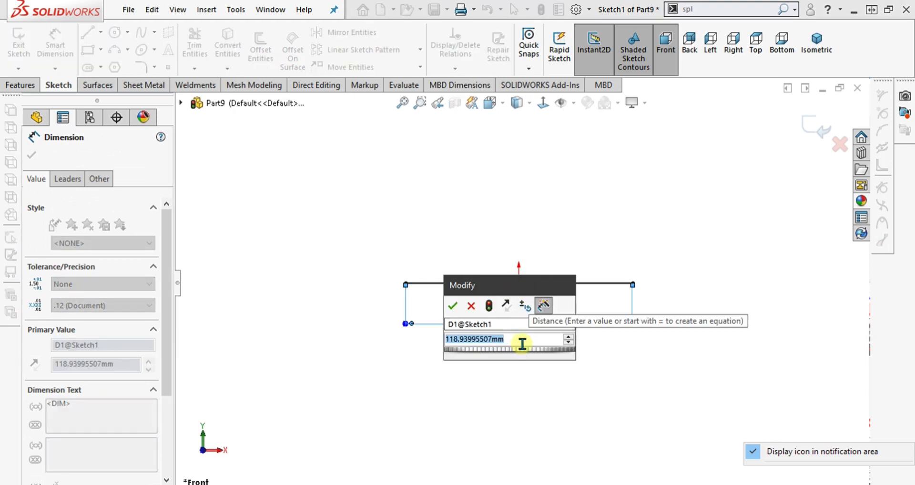
drag(524, 280, 441, 369)
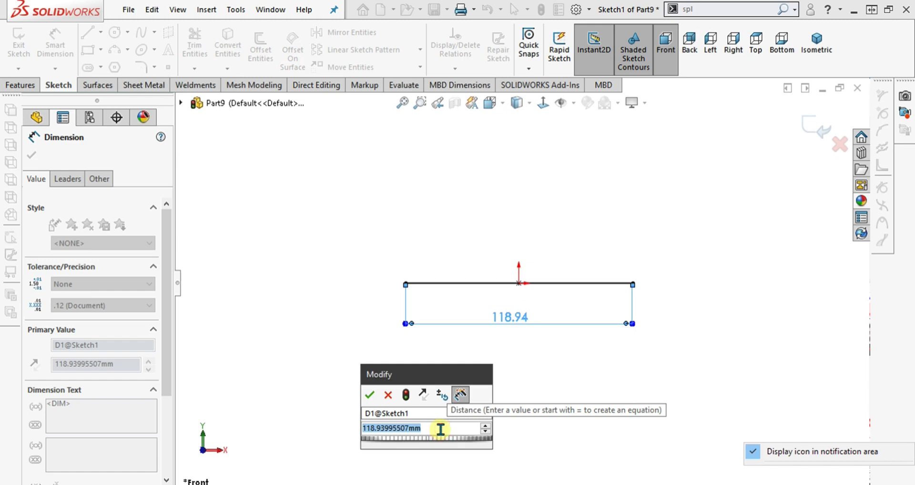
text(80)
key(Return)
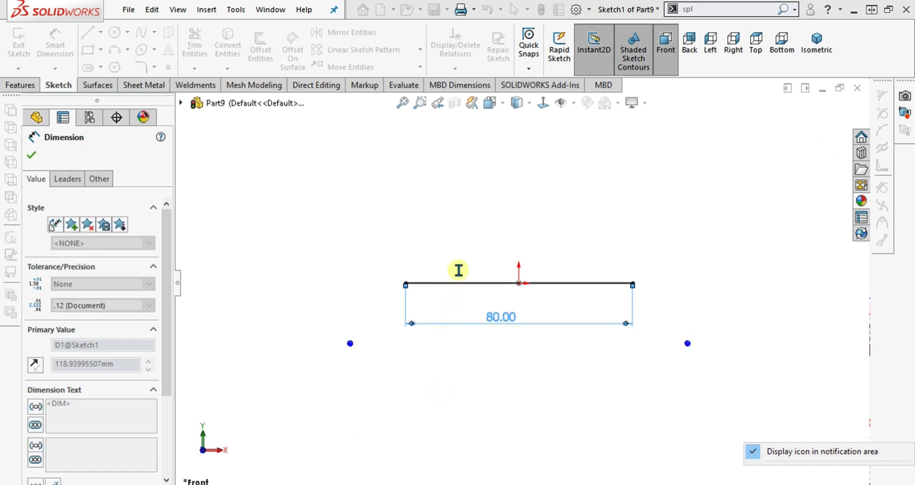
Draw a vertical line up from the baseline's right end and dimension it to 25 mm.
click(634, 284)
click(633, 219)
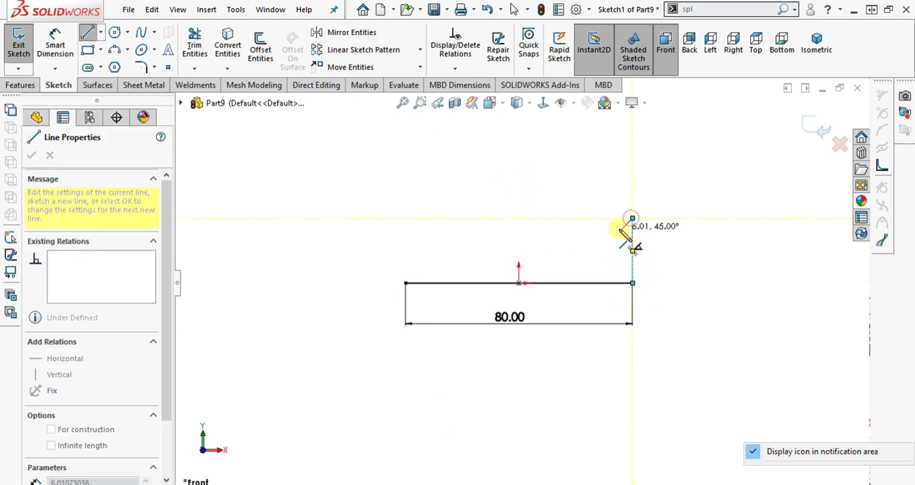
key(Escape)
click(62, 48)
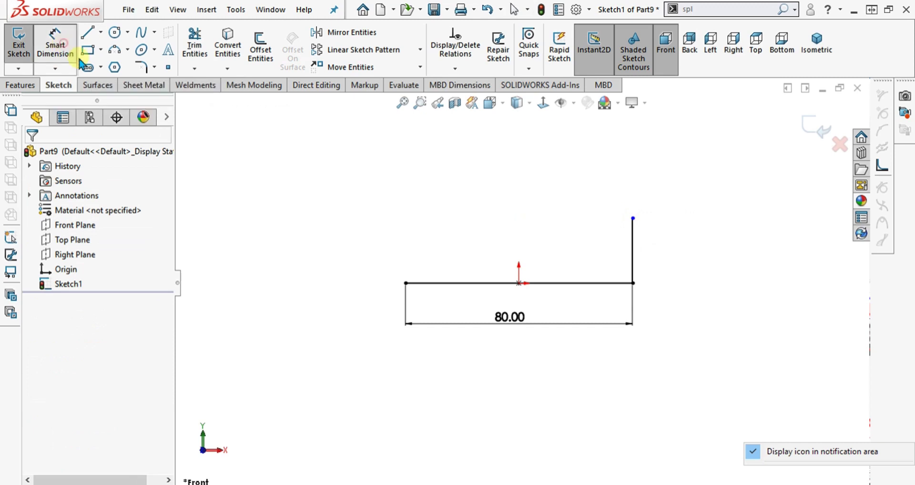
click(635, 243)
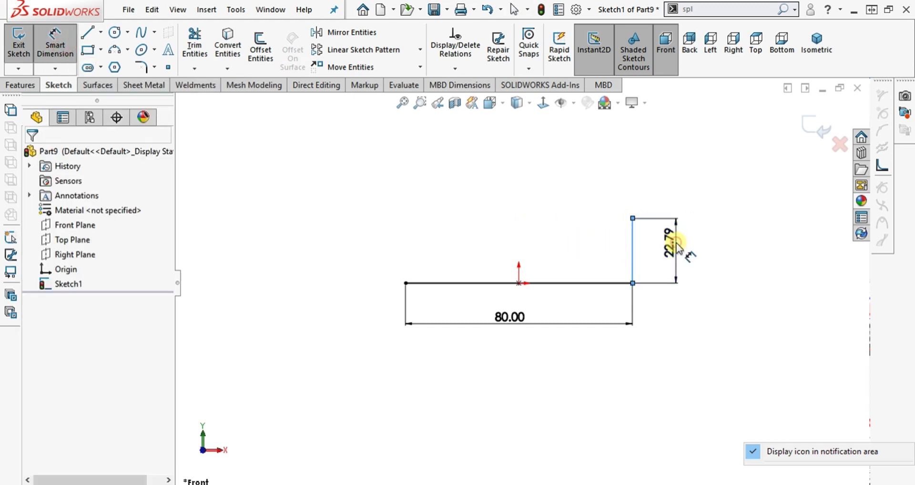
click(681, 249)
text(25)
key(Return)
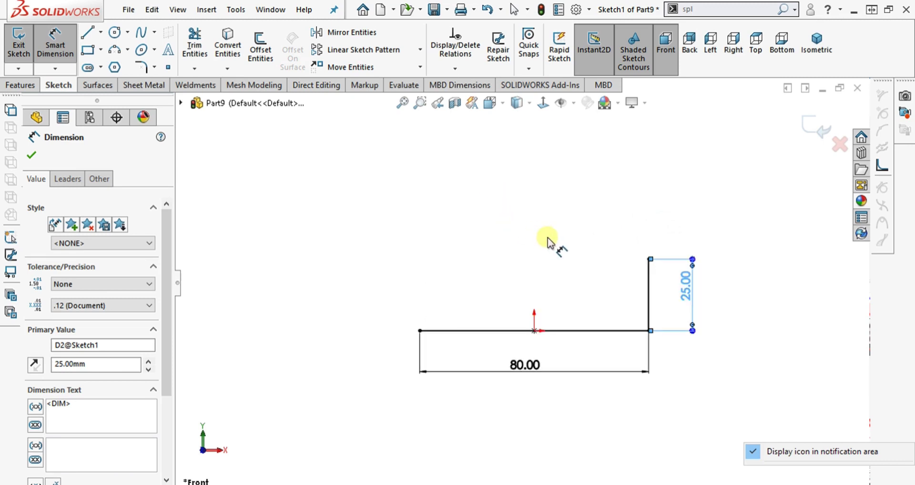
scroll(548, 240, down, 3)
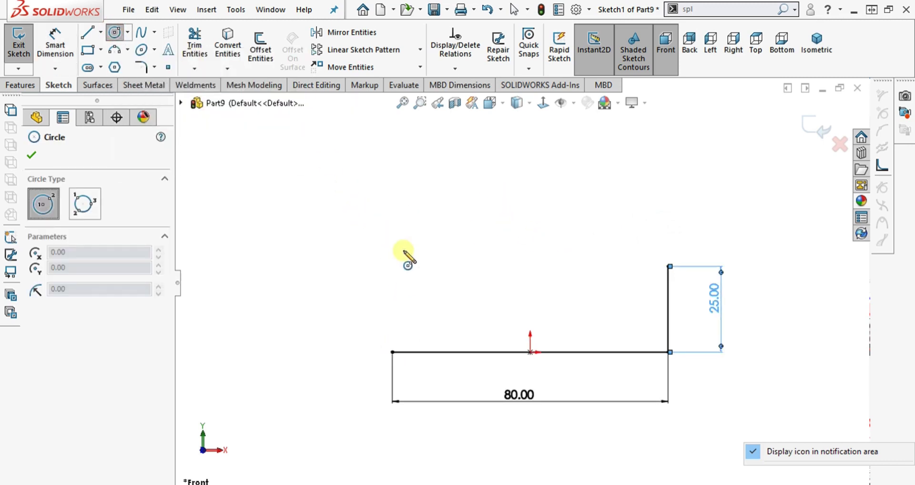
Draw a circle above the baseline's left part and dimension its diameter to 35 mm.
drag(403, 250, 414, 282)
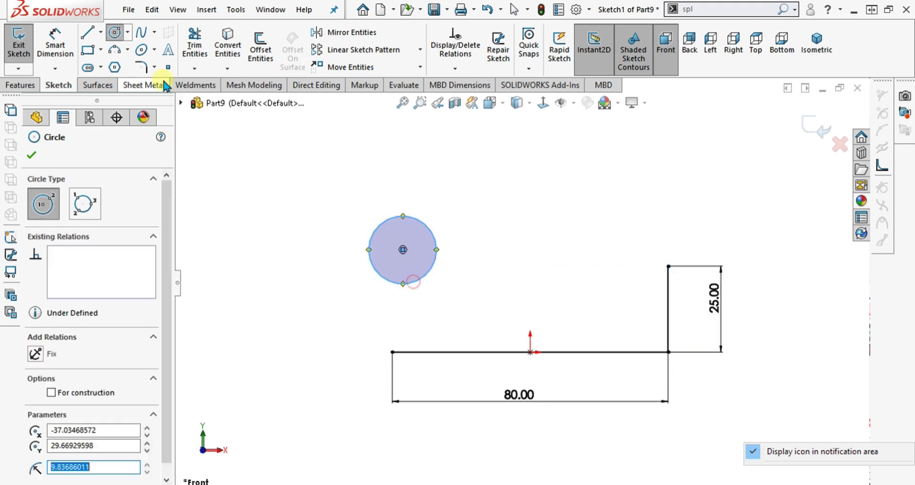
click(55, 44)
click(390, 219)
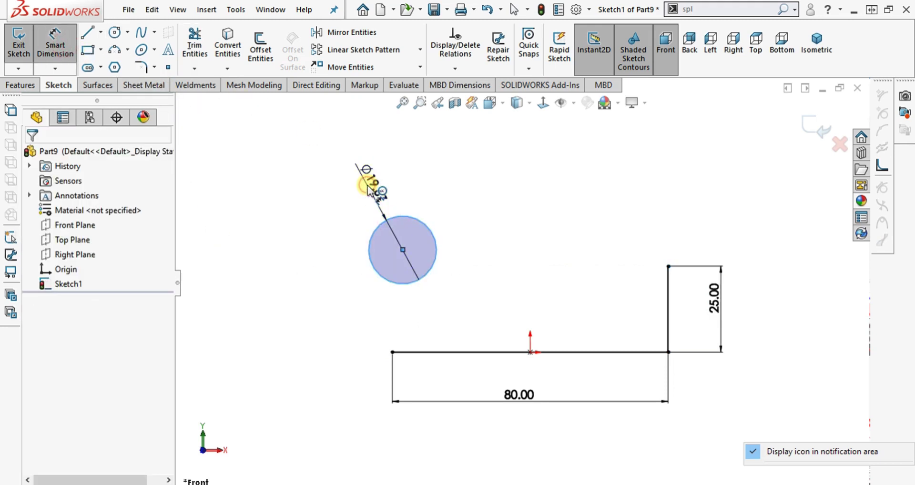
click(370, 191)
text(35)
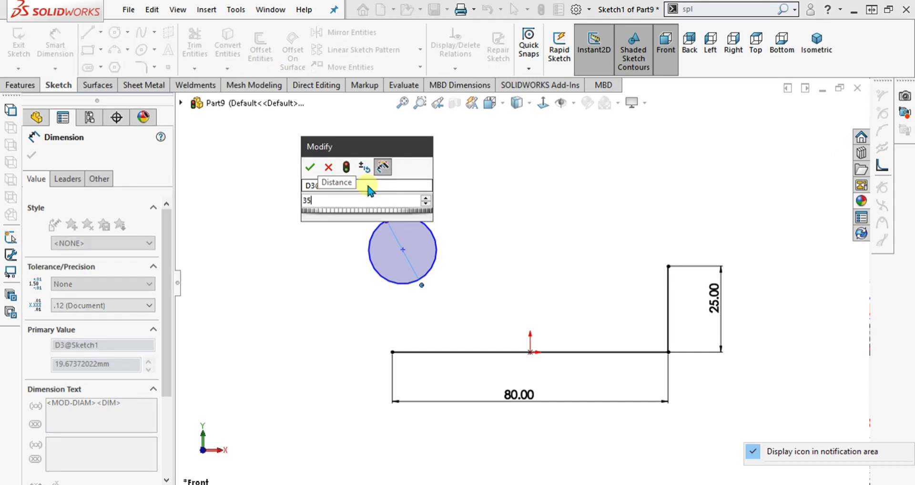
key(Return)
key(Escape)
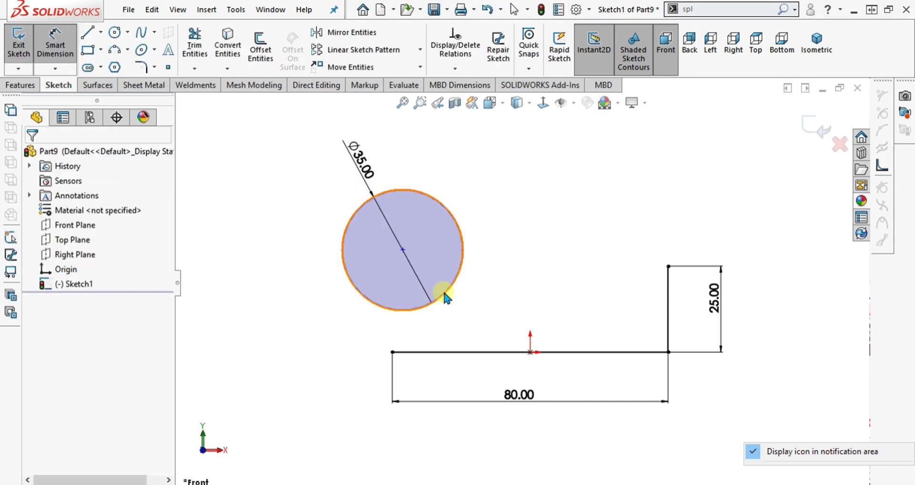
Align the circle centre vertically with the baseline's left end and dimension it 36 mm above.
click(403, 250)
ctrl+click(392, 352)
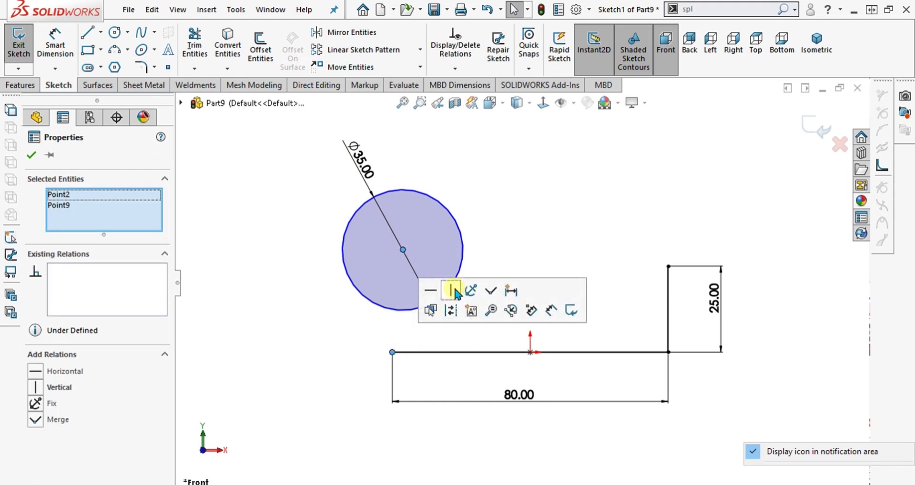
click(453, 289)
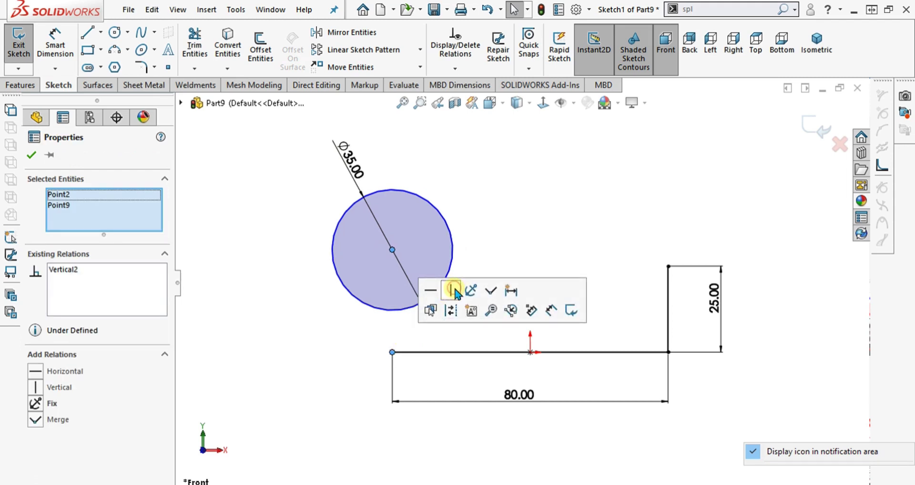
click(88, 34)
click(55, 46)
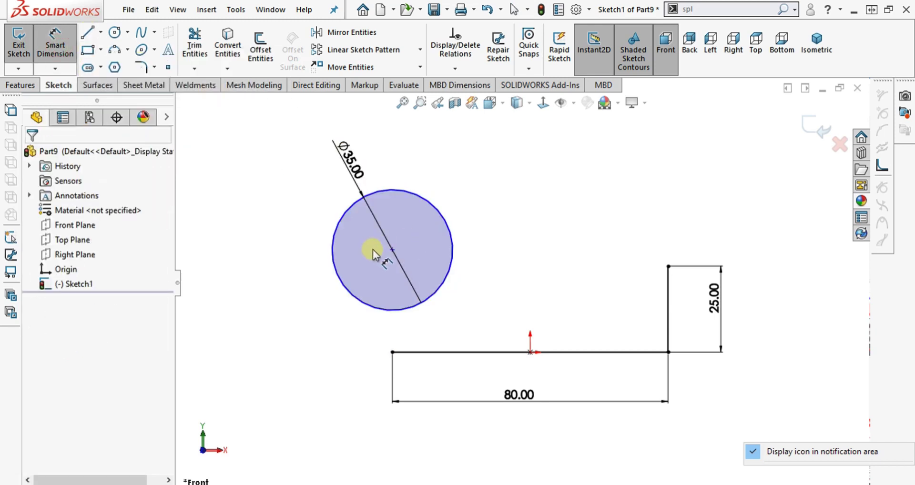
click(392, 250)
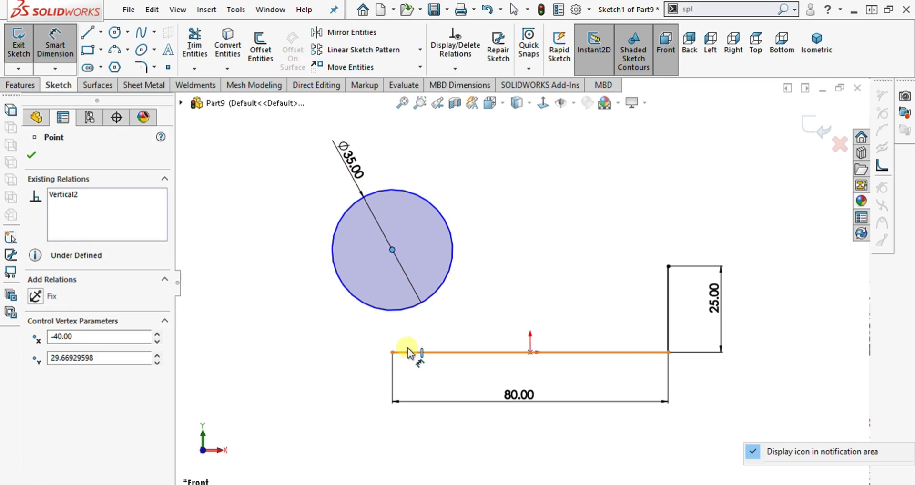
click(407, 352)
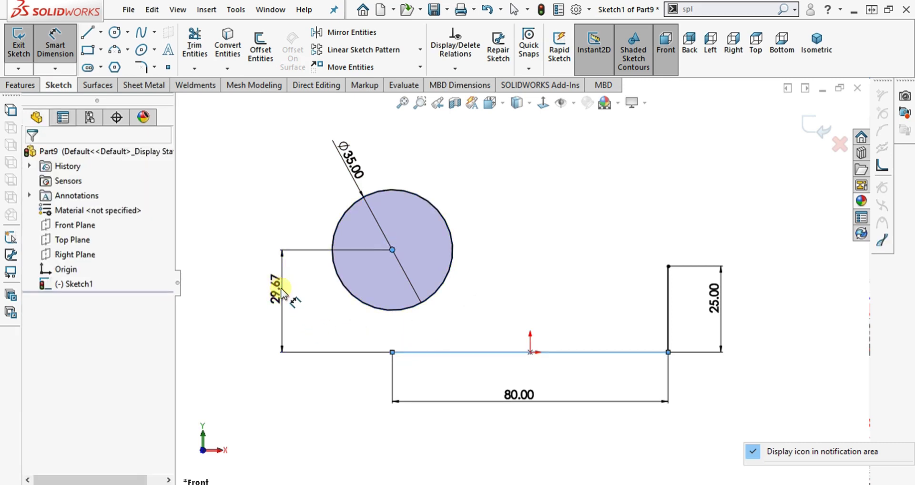
click(282, 289)
text(36)
key(Return)
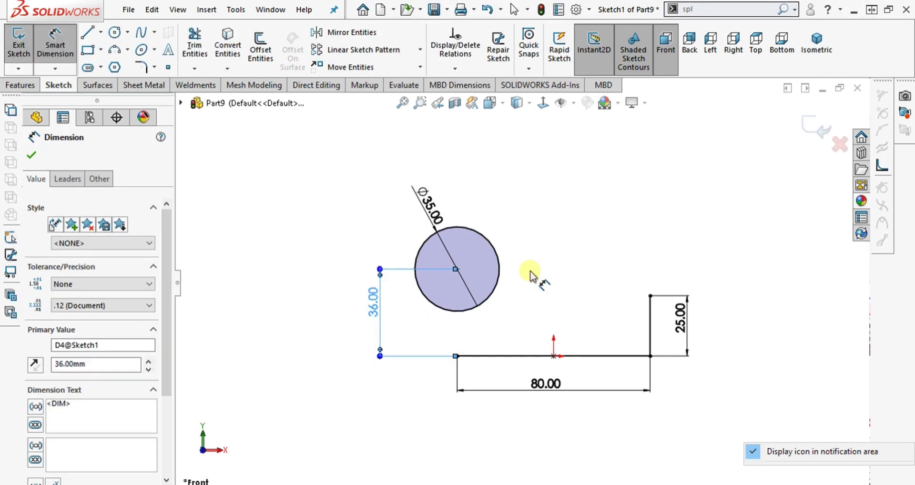
scroll(541, 279, down, 3)
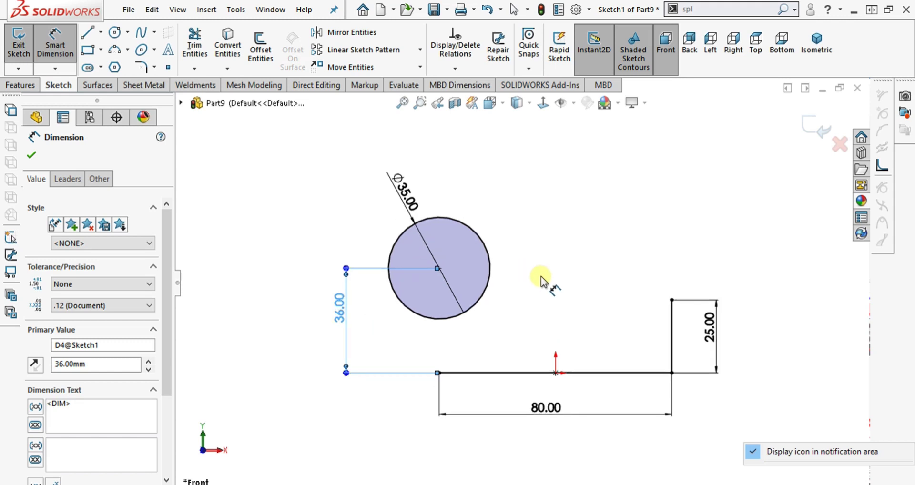
scroll(496, 284, up, 4)
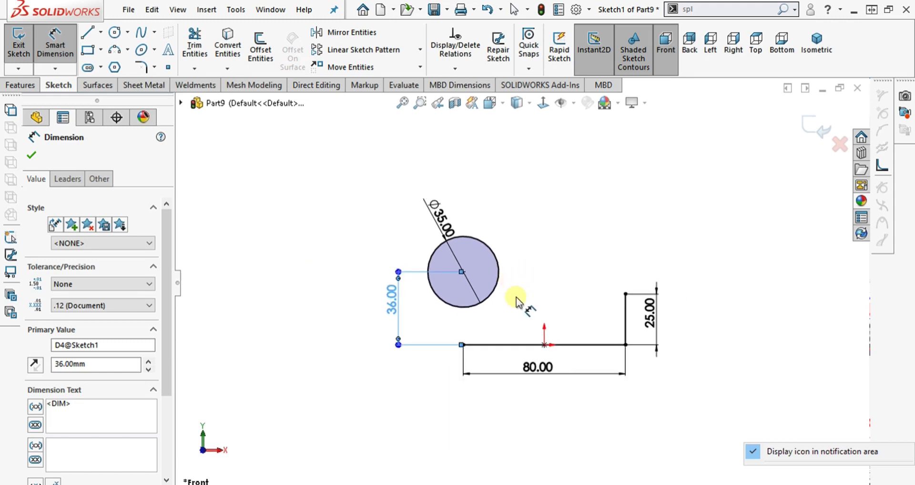
scroll(519, 294, down, 1)
scroll(488, 281, down, 2)
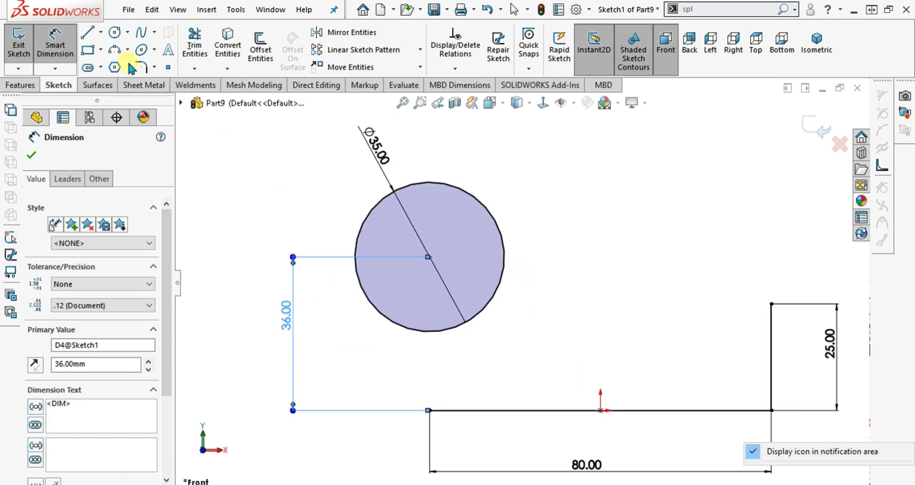
Draw lines from the circle down to the baseline and across to the vertical side's top.
click(87, 33)
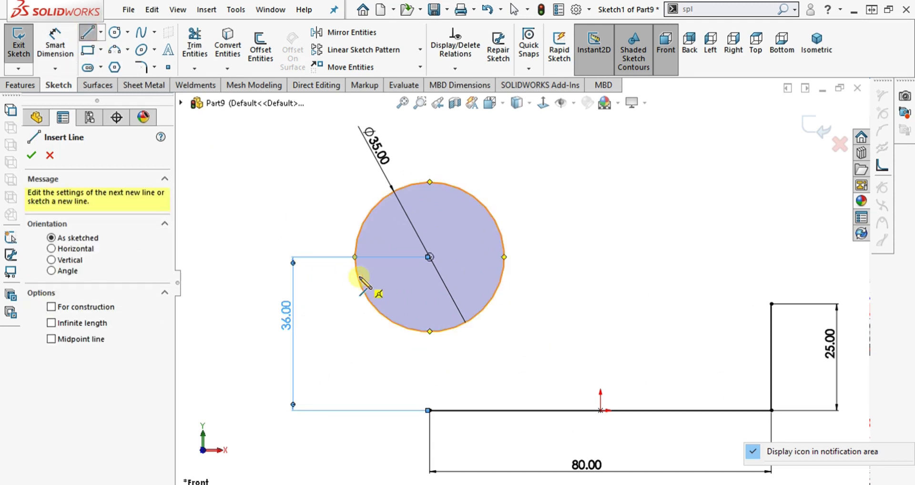
click(356, 278)
double_click(431, 410)
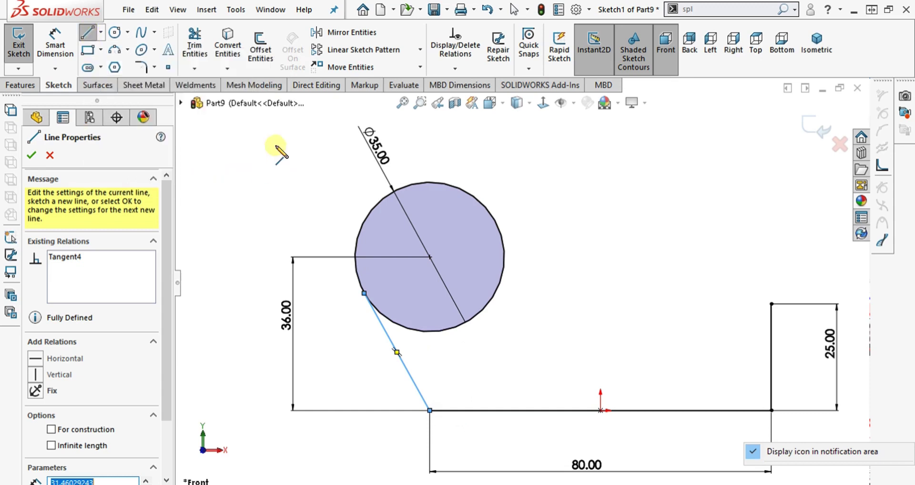
click(435, 183)
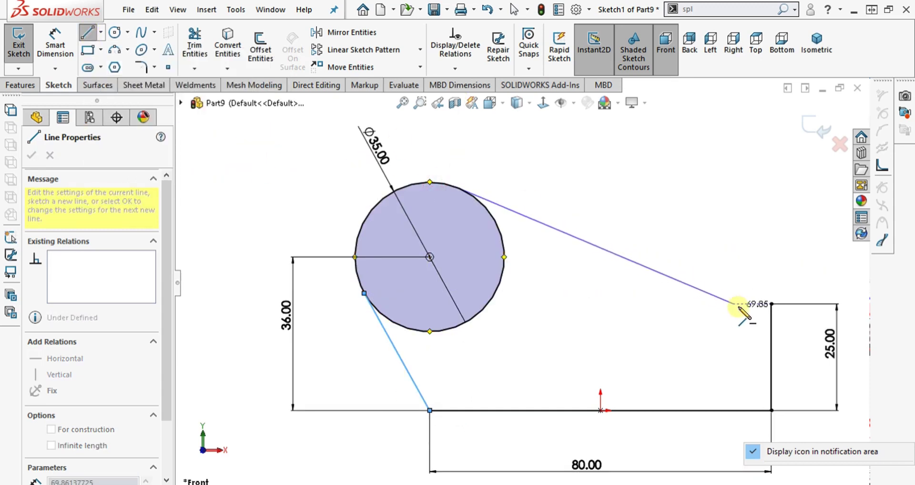
click(724, 306)
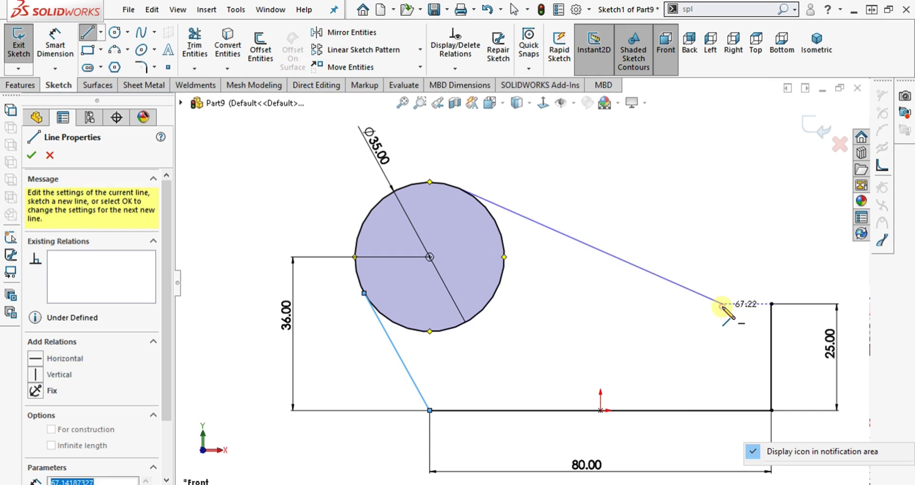
click(771, 304)
key(Escape)
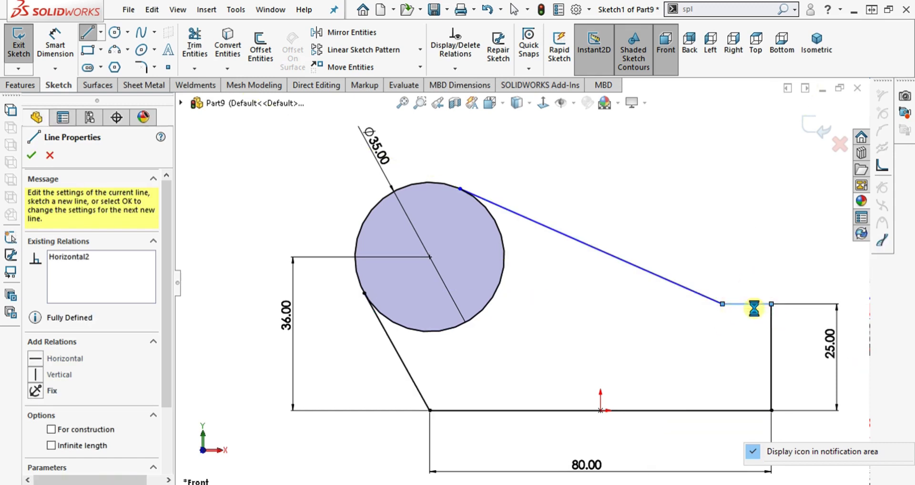
Dimension the short horizontal ledge to 16 mm.
click(55, 46)
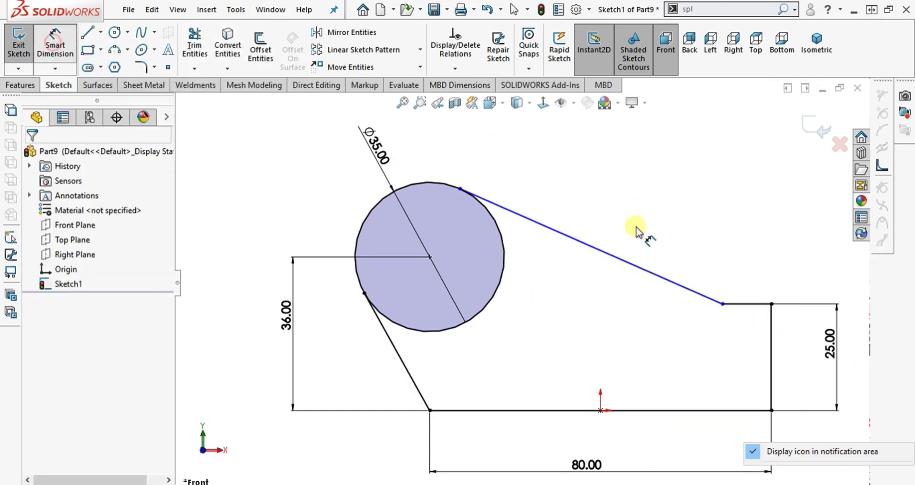
click(744, 301)
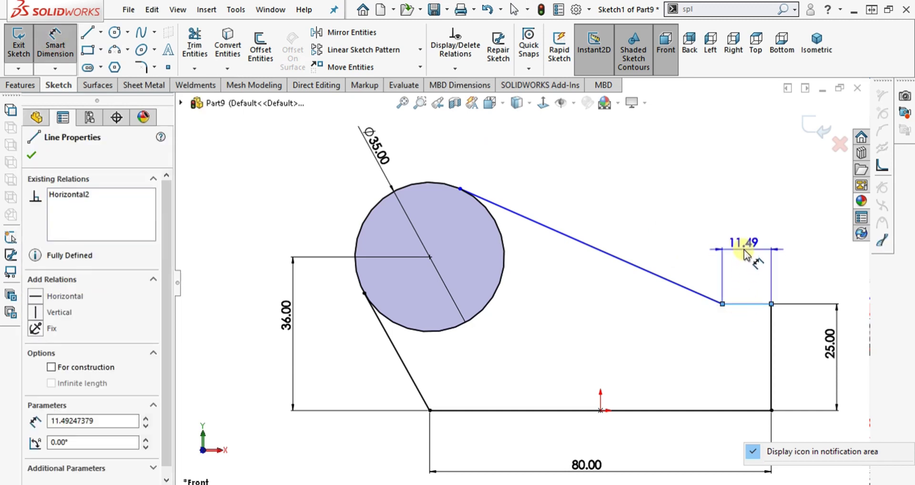
click(745, 253)
text(10)
key(Return)
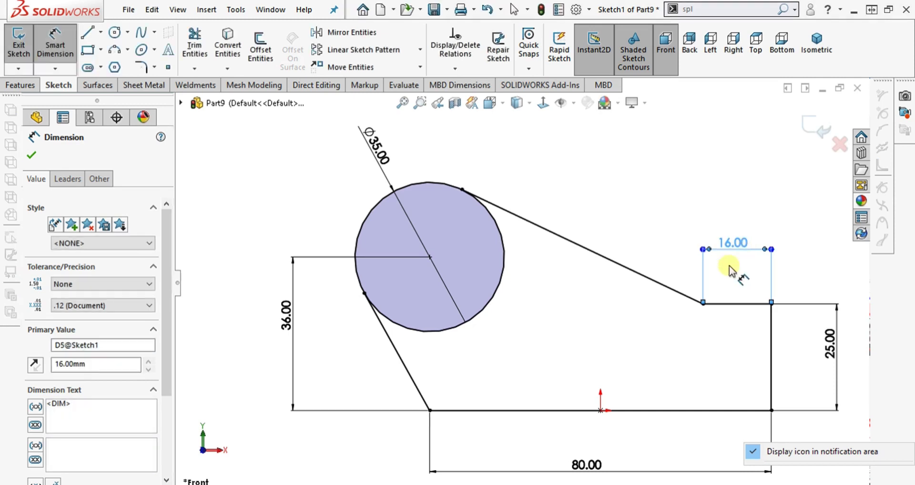
key(Escape)
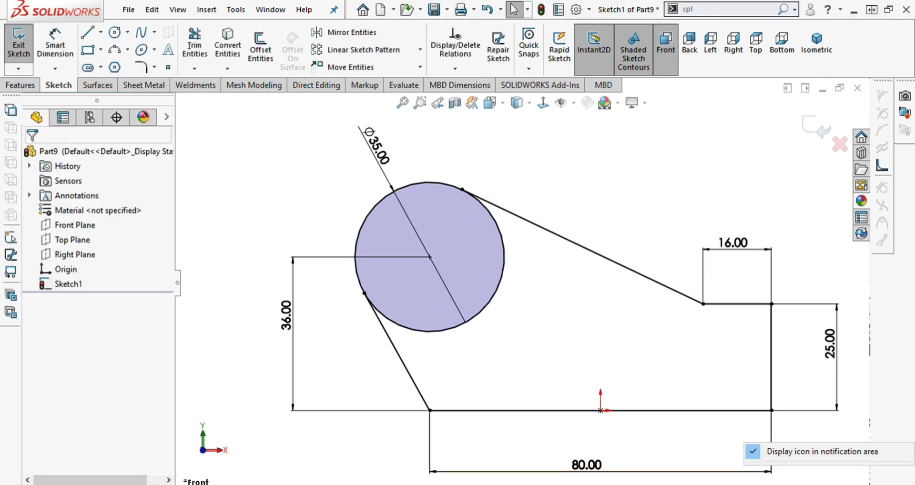
Add Tangent relations between the Ø35 circle and both the upper and lower sloped lines.
click(571, 236)
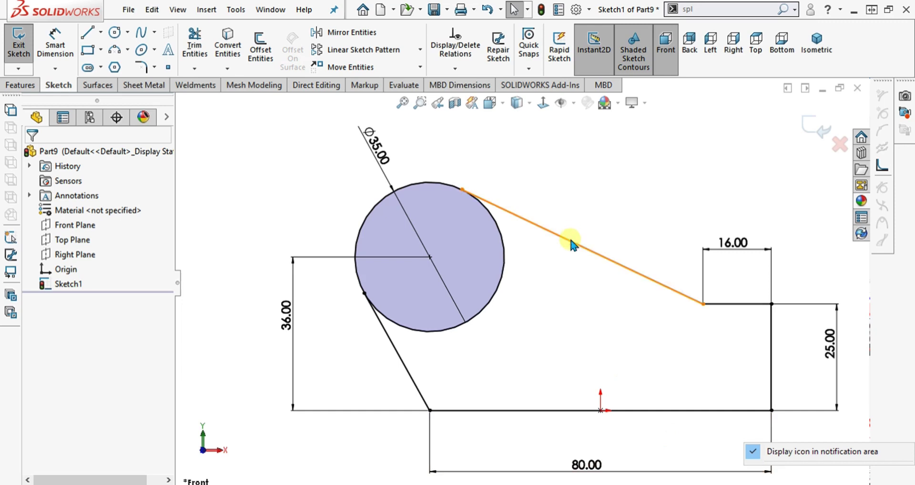
ctrl+click(495, 219)
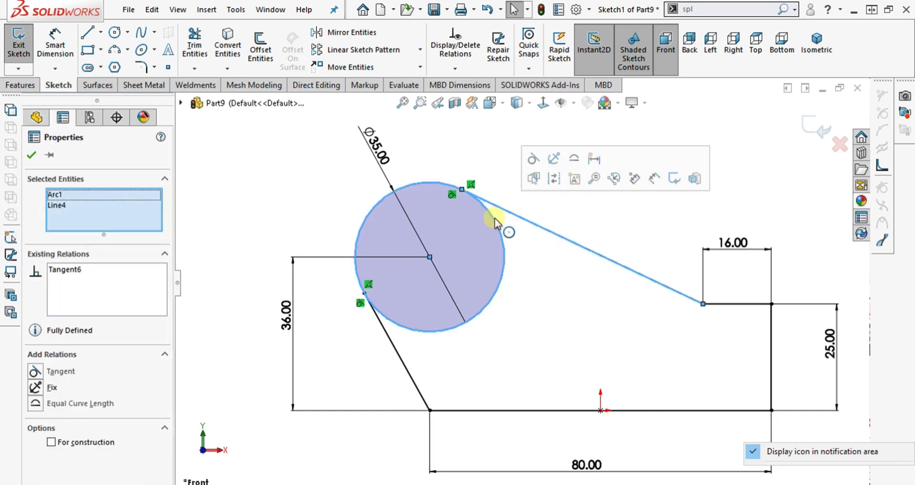
click(533, 160)
click(553, 320)
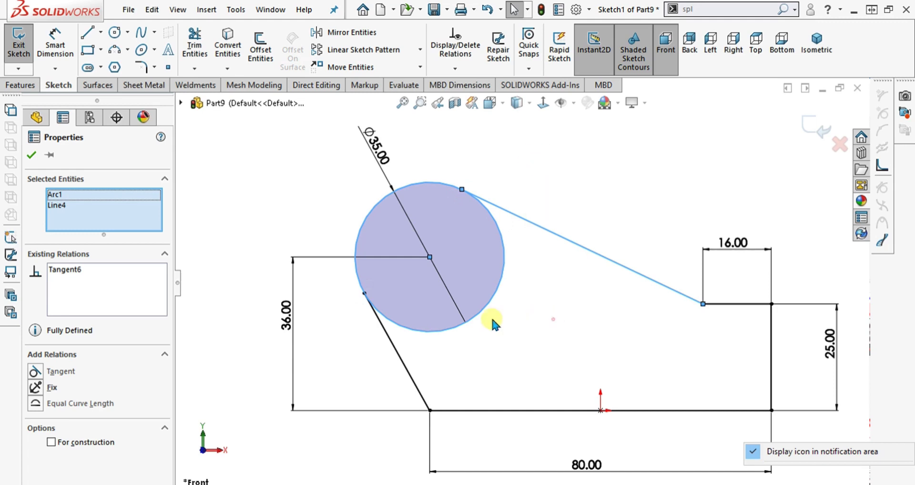
click(386, 333)
ctrl+click(408, 331)
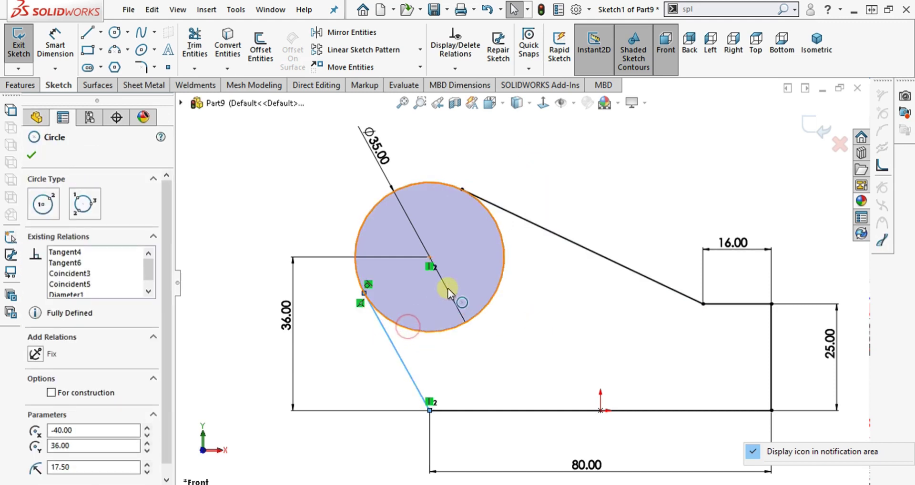
click(455, 270)
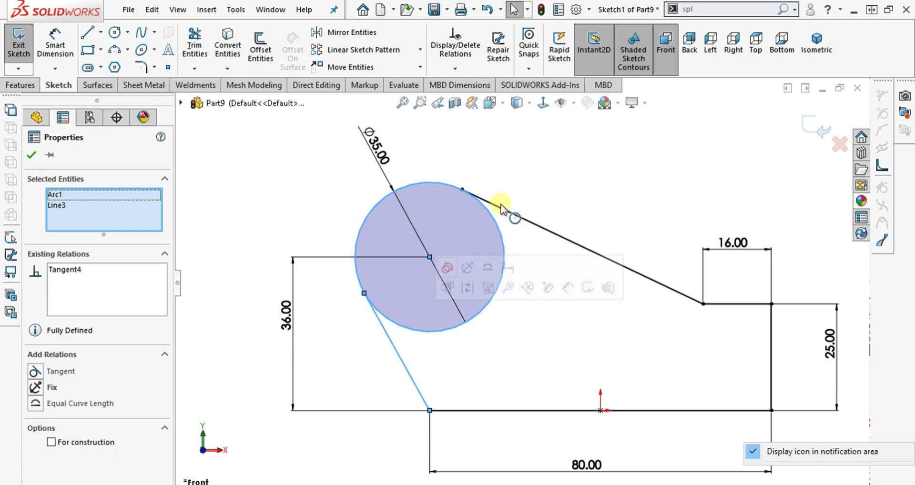
click(576, 157)
middle_click(577, 157)
scroll(561, 297, down, 3)
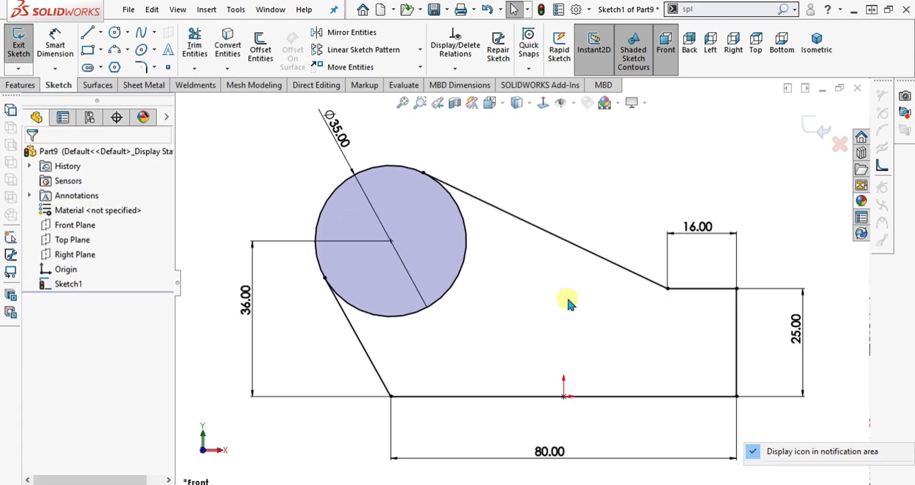
Draw a Ø22 mm hole circle concentric with the Ø35 mm circle.
click(114, 32)
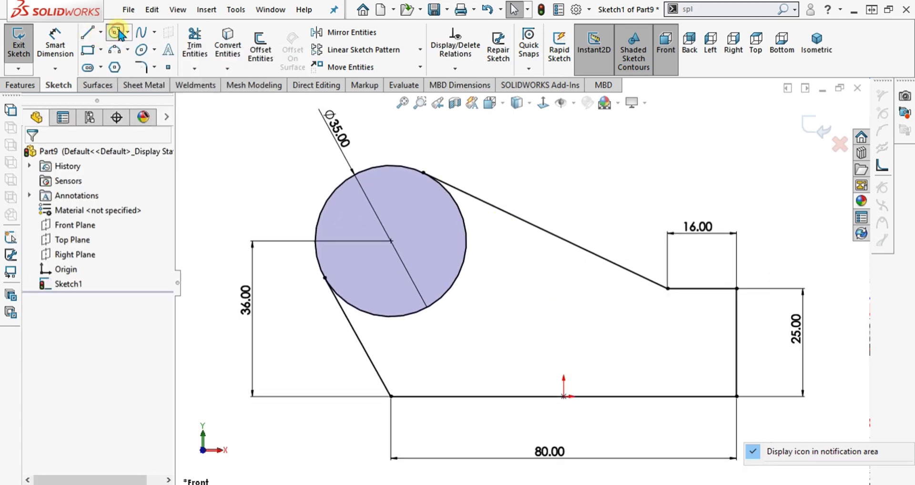
click(391, 240)
click(416, 201)
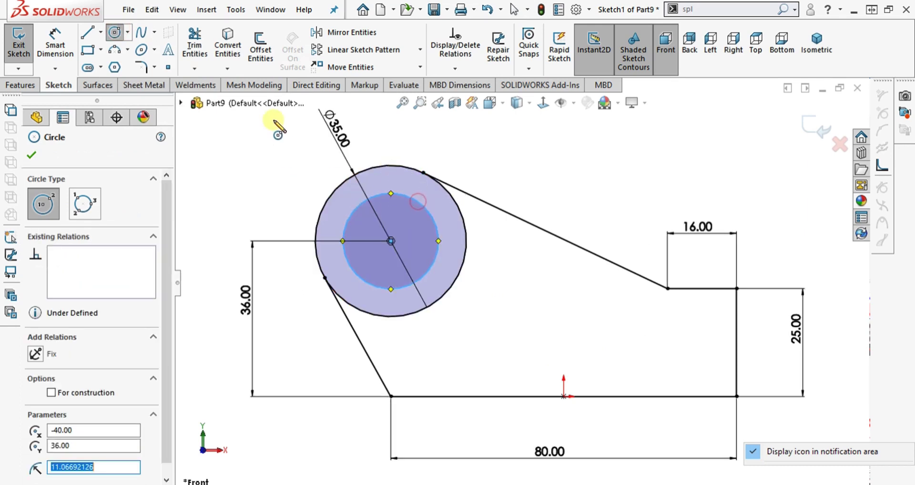
click(55, 42)
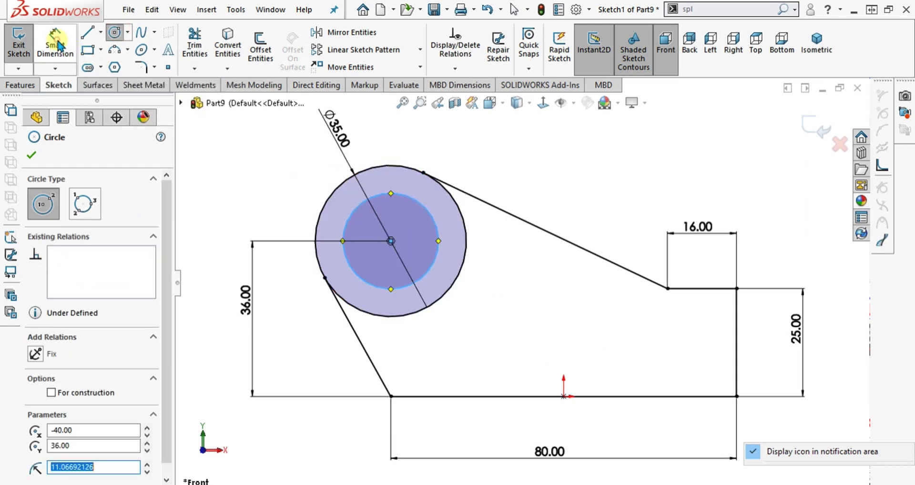
click(423, 207)
click(459, 157)
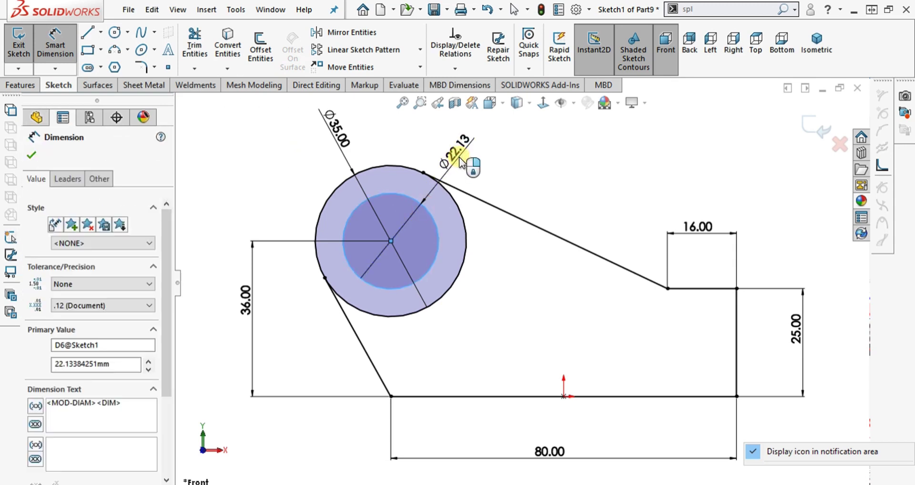
key(Return)
scroll(522, 285, up, 2)
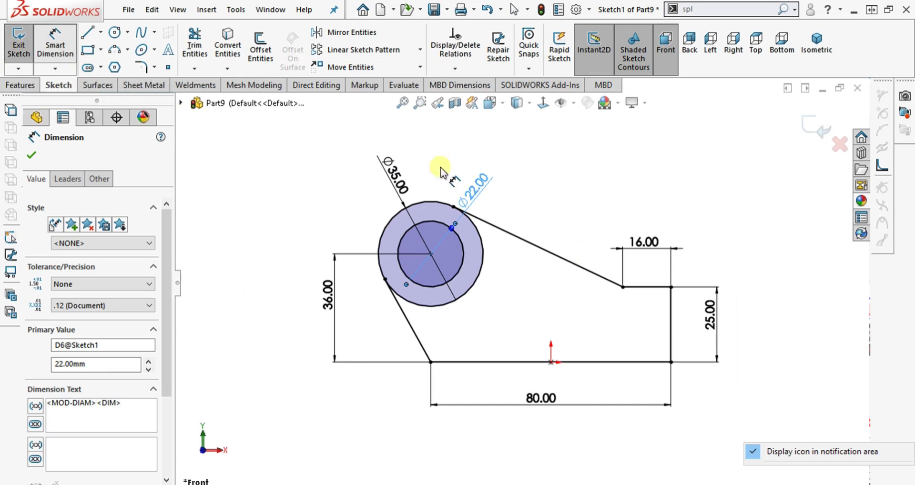
Exit the sketch and start a Mid Plane boss extrusion of the profile and hole-ring regions.
click(19, 39)
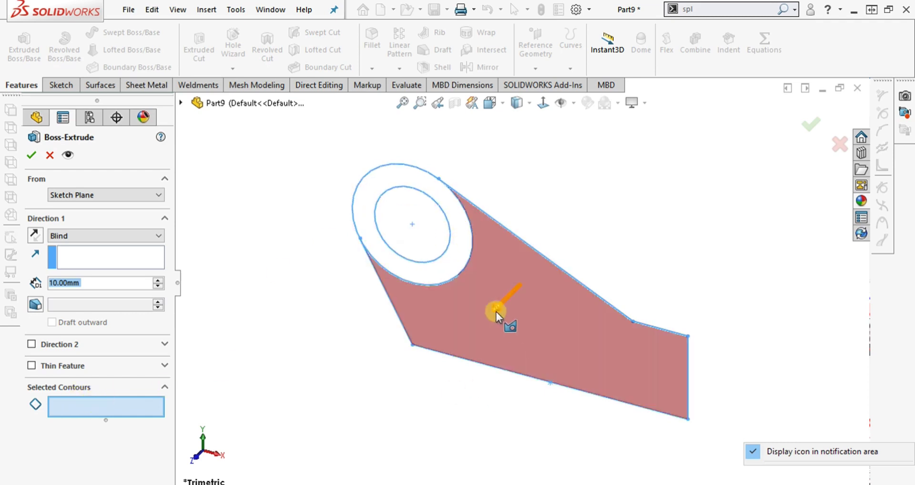
click(465, 315)
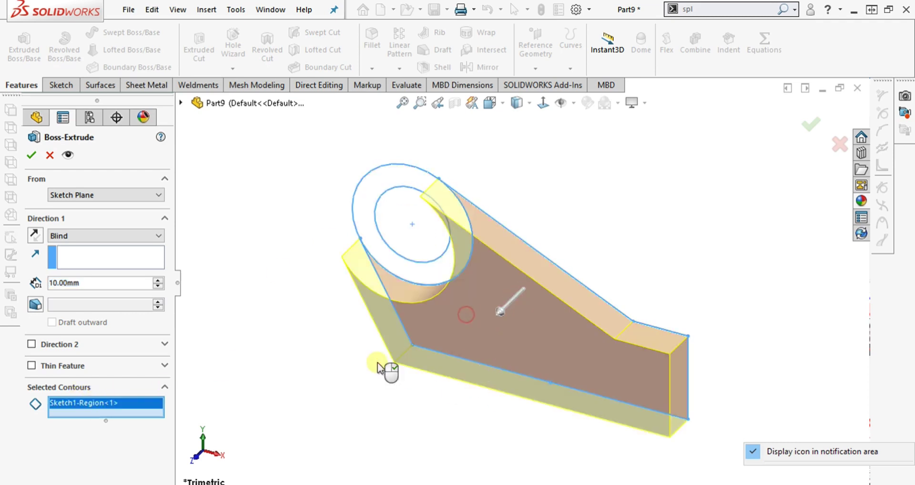
click(423, 278)
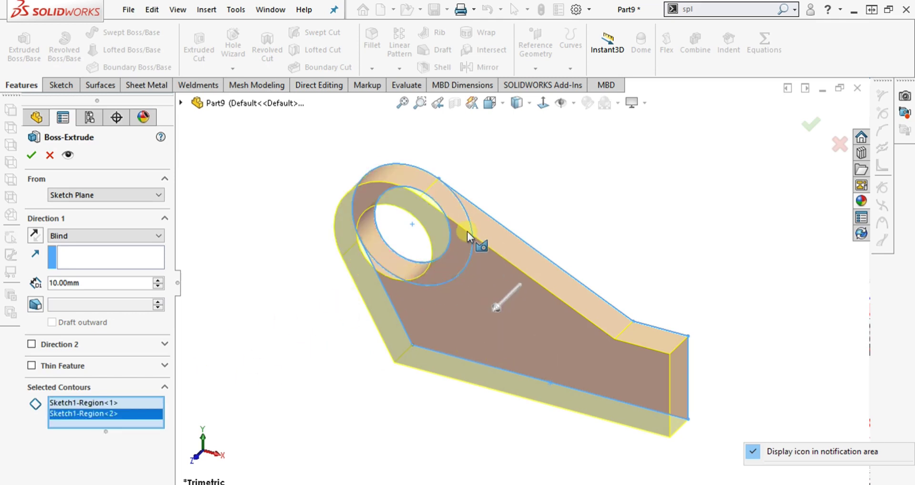
click(99, 235)
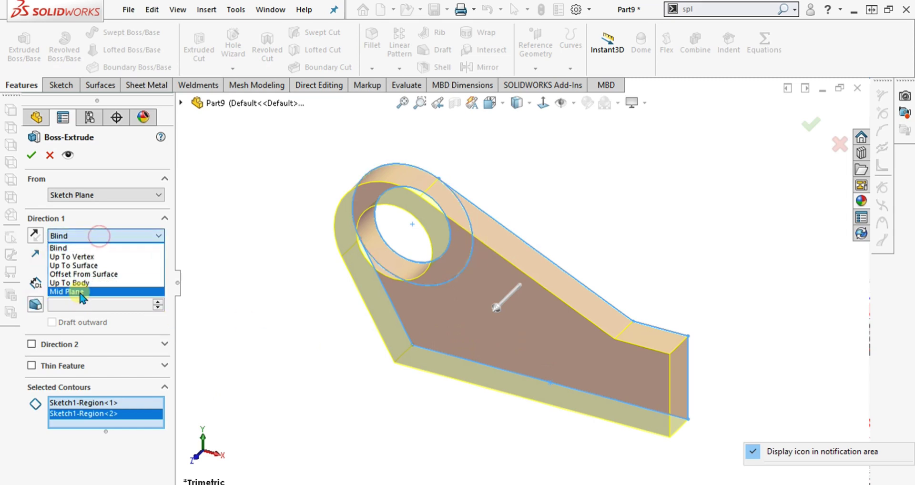
click(79, 292)
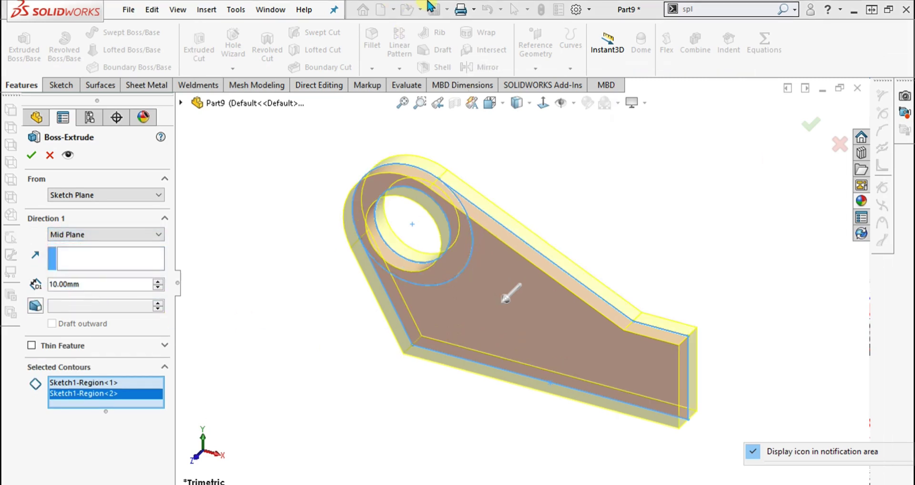
key(alt+Tab)
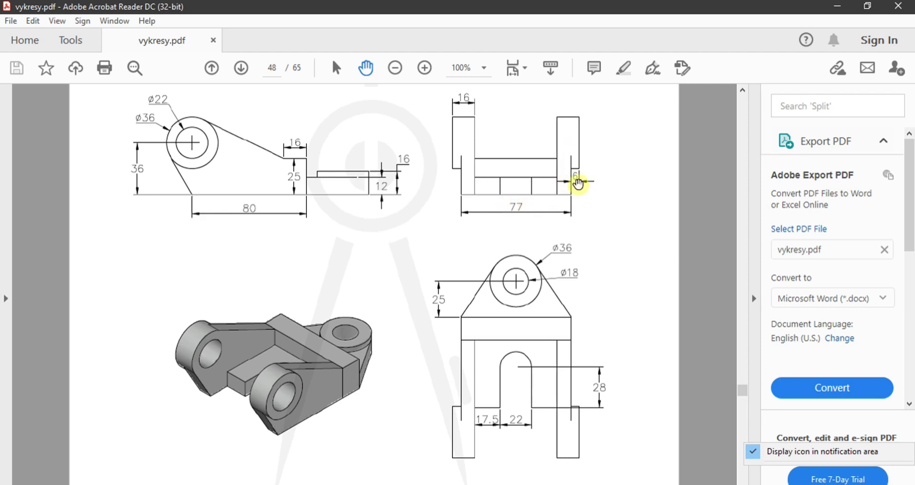
Set the Mid Plane extrusion depth to 77 mm and accept Boss-Extrude1.
key(alt+Tab)
double_click(93, 280)
text(77)
key(Return)
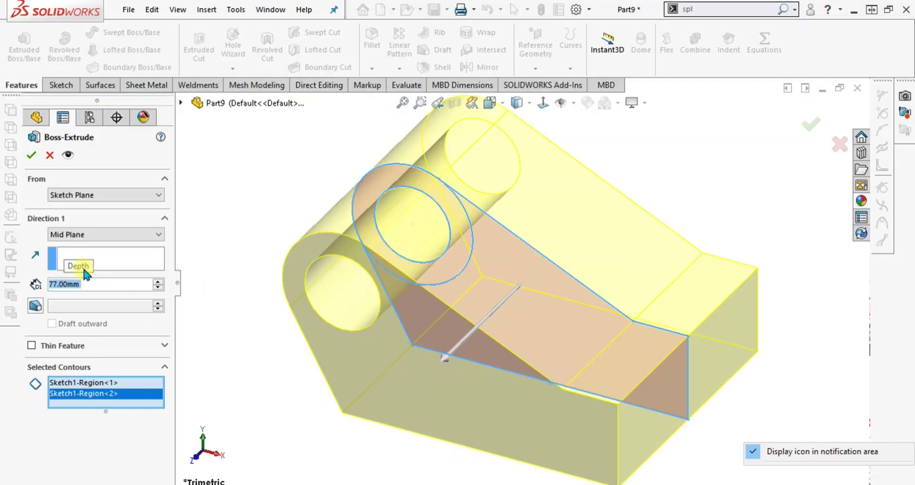
click(32, 152)
Start a new sketch on the bracket's front face.
click(360, 382)
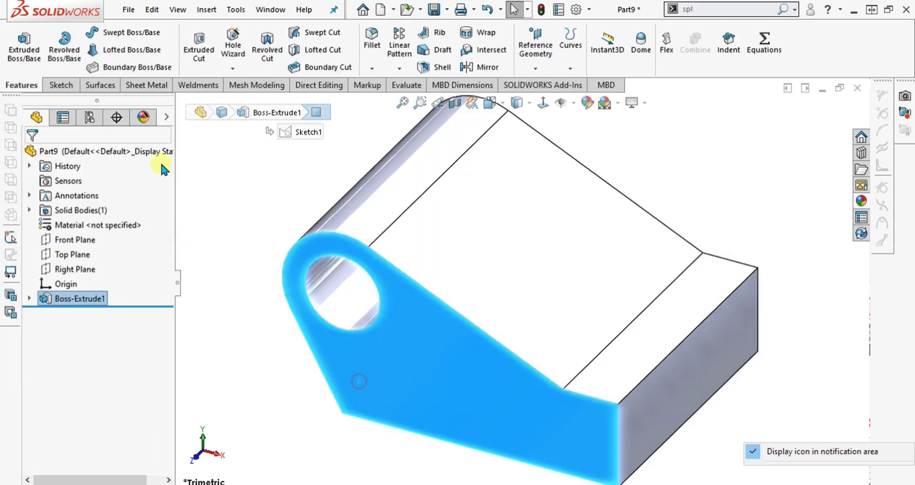
click(60, 85)
click(18, 42)
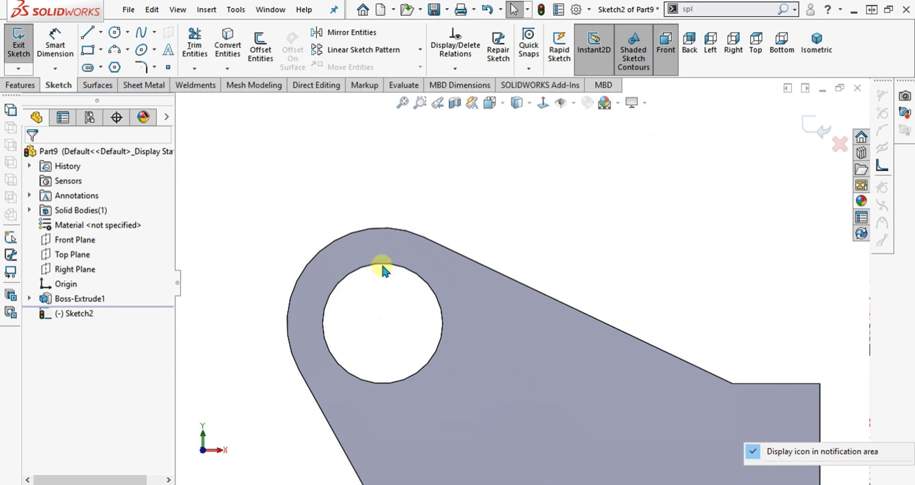
Convert the hole edge into the sketch and add a concentric R17.5 circle around it.
click(383, 264)
click(227, 38)
click(114, 33)
click(383, 324)
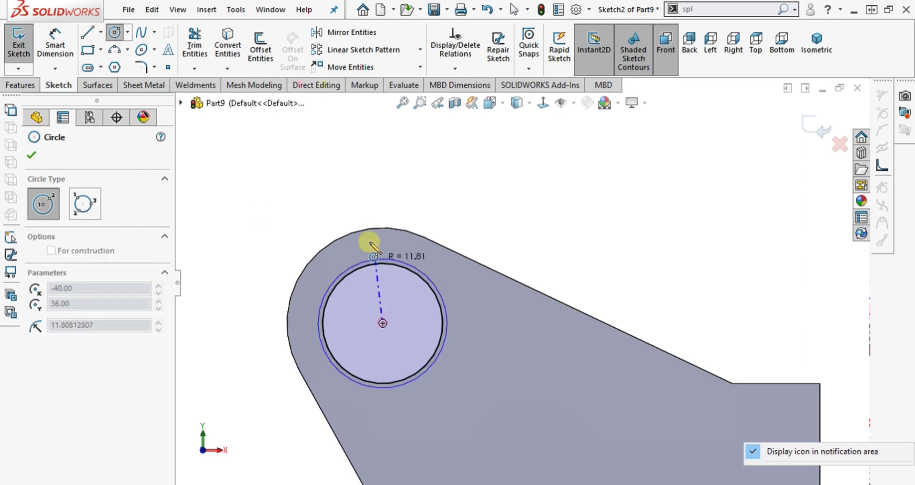
click(354, 236)
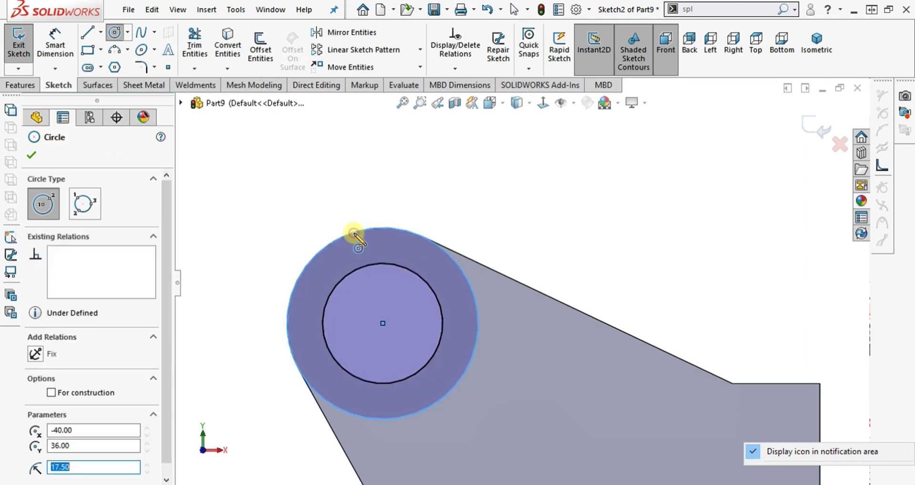
key(Escape)
Preview a boss extrusion of the ring sketch 6 mm deep.
click(20, 85)
click(30, 50)
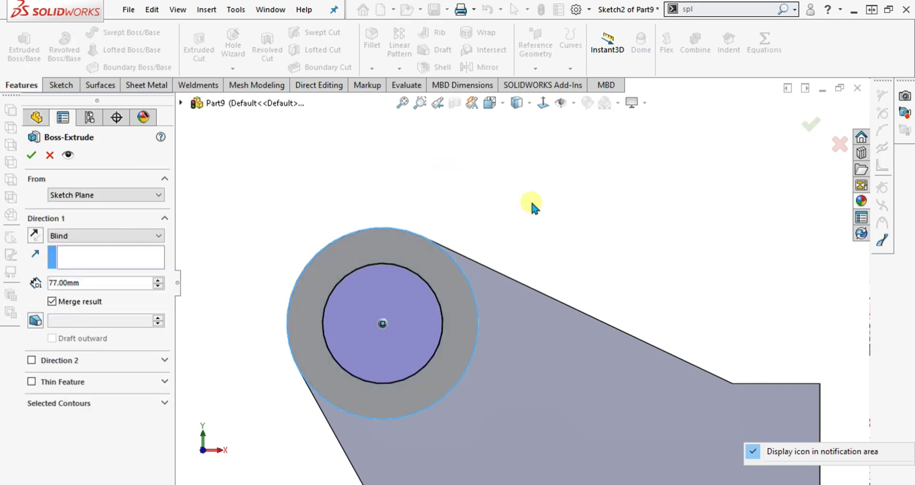
double_click(108, 282)
text(6)
key(Return)
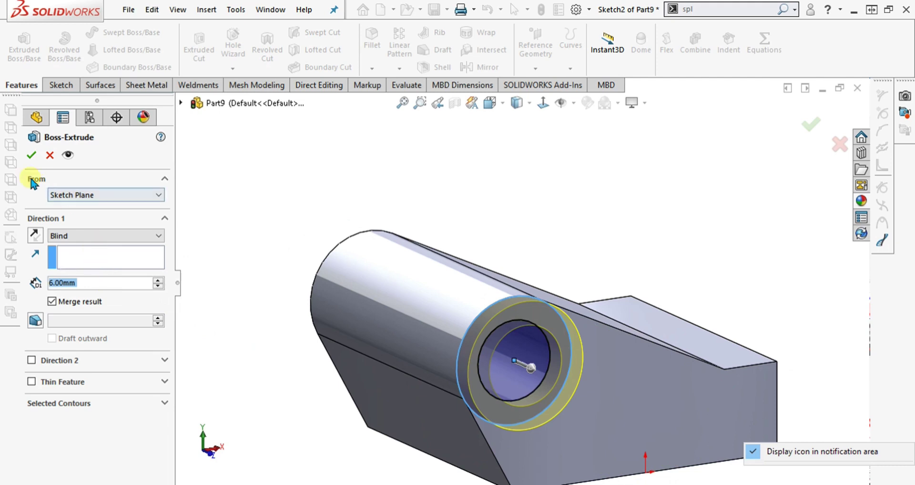
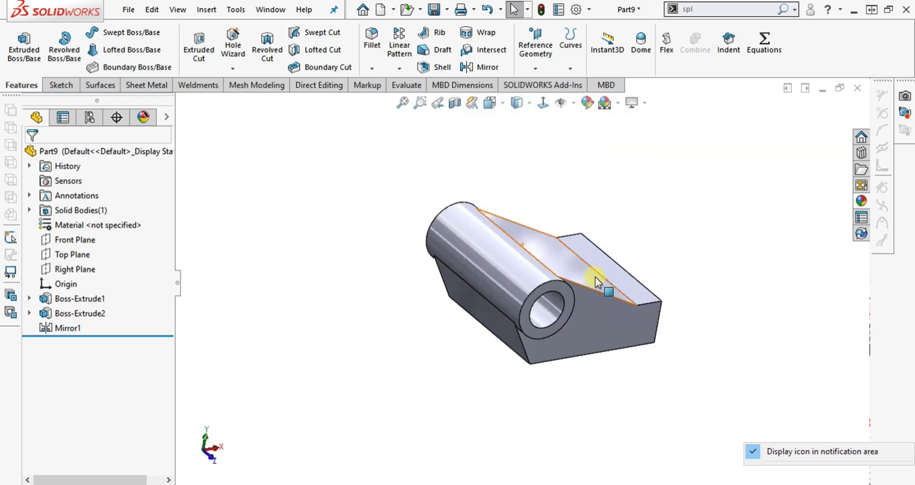
Consult the bracket's PDF drawing, then return to the part in SOLIDWORKS.
scroll(583, 277, up, 3)
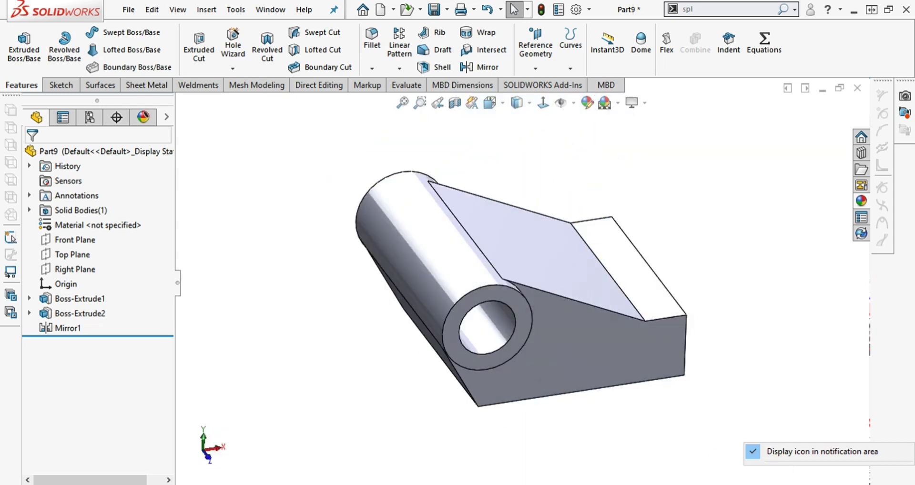
key(alt+Tab)
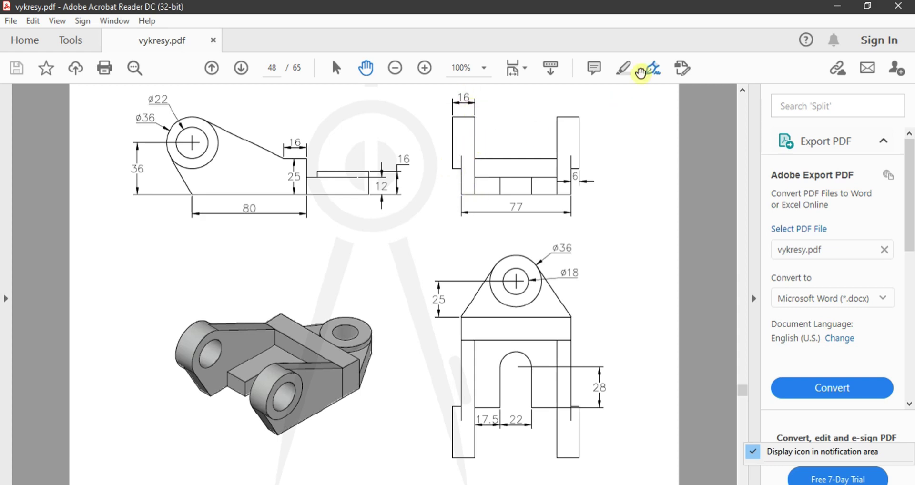
click(838, 6)
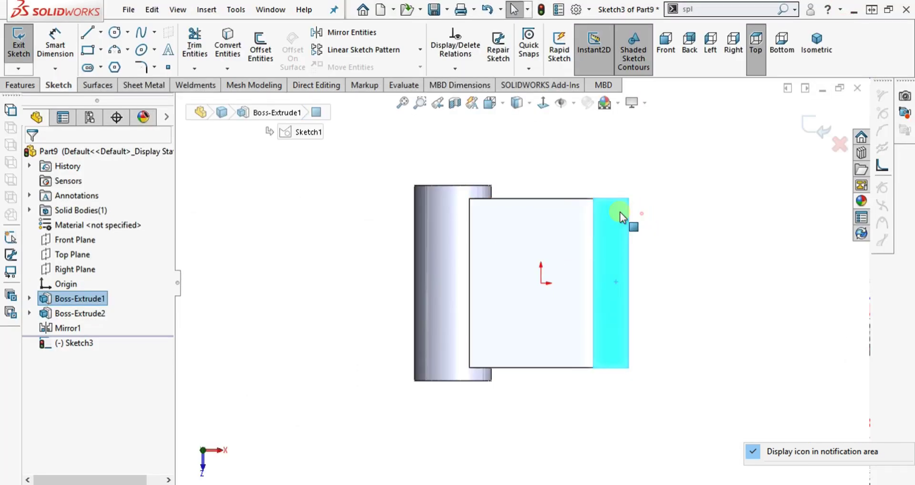
Place a sketch point on the lug's left edge, 16 mm from its top edge.
click(167, 67)
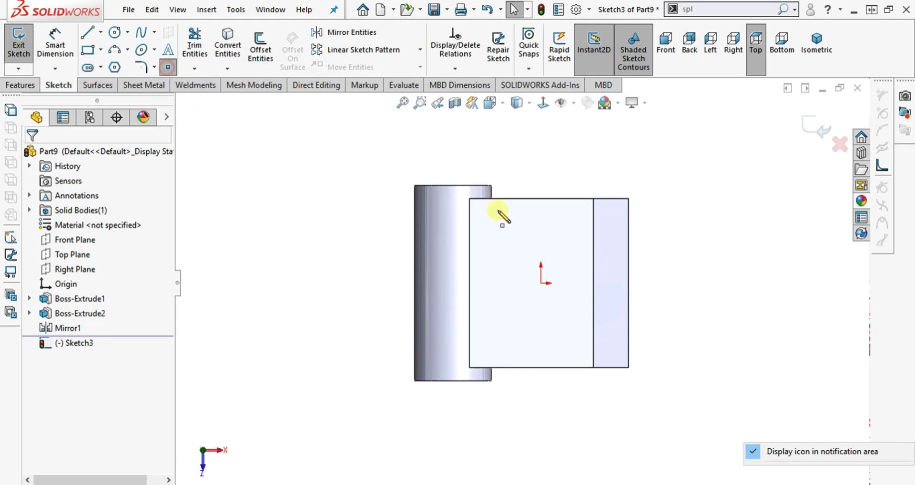
scroll(498, 213, down, 2)
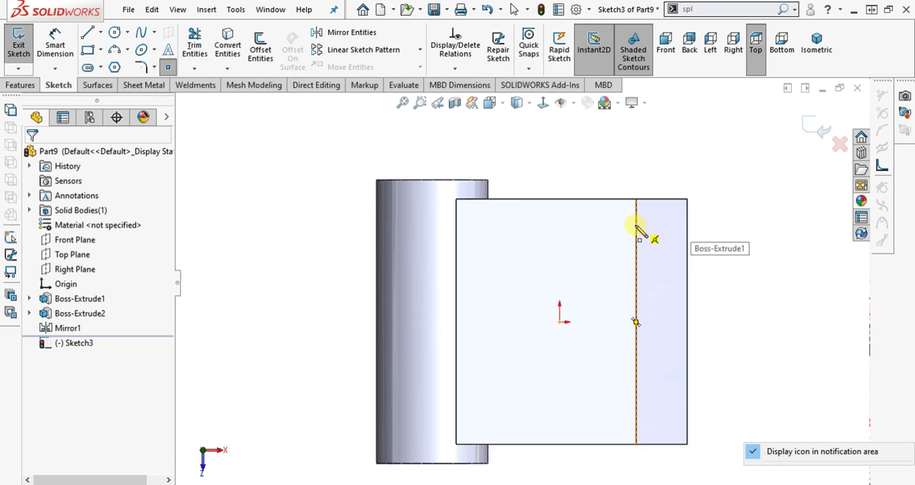
click(375, 227)
click(55, 45)
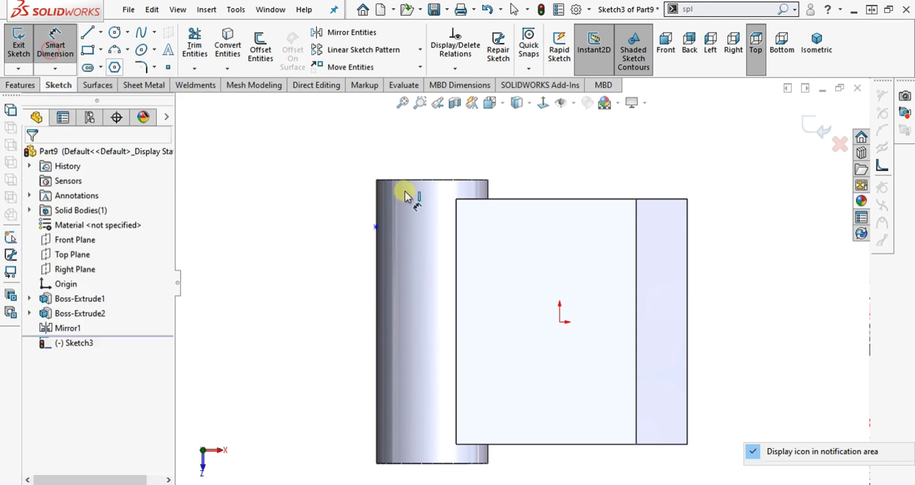
click(377, 226)
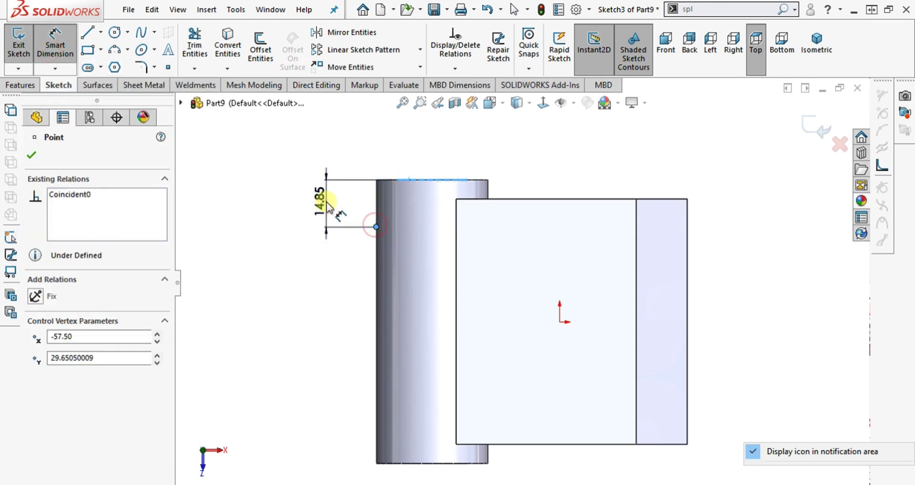
click(327, 202)
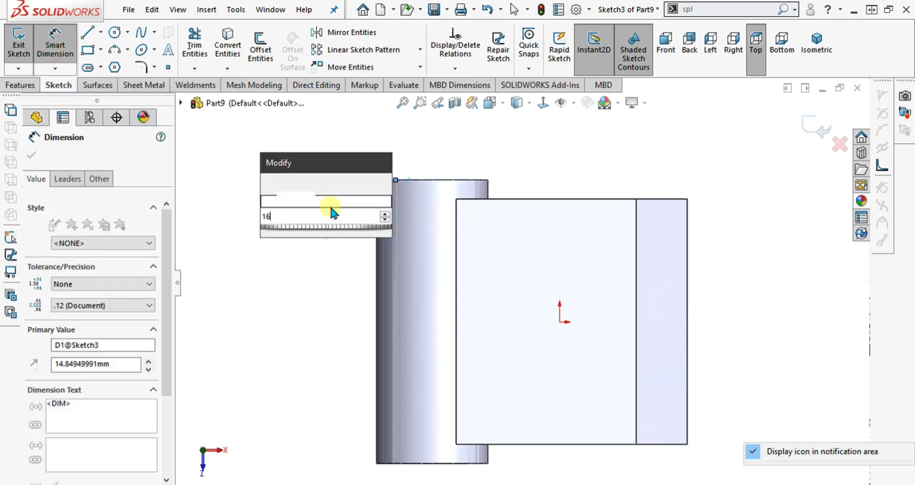
key(Return)
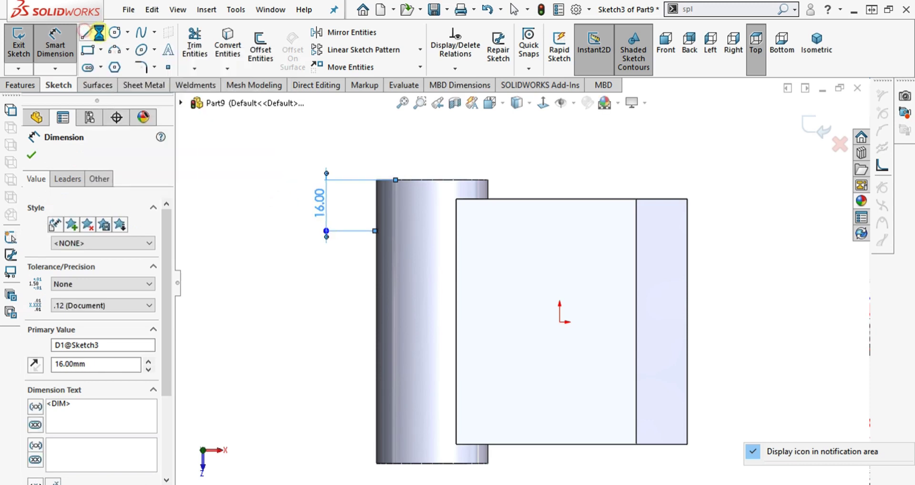
Draw a horizontal line and a centerline, then mirror the line about the centerline.
click(89, 36)
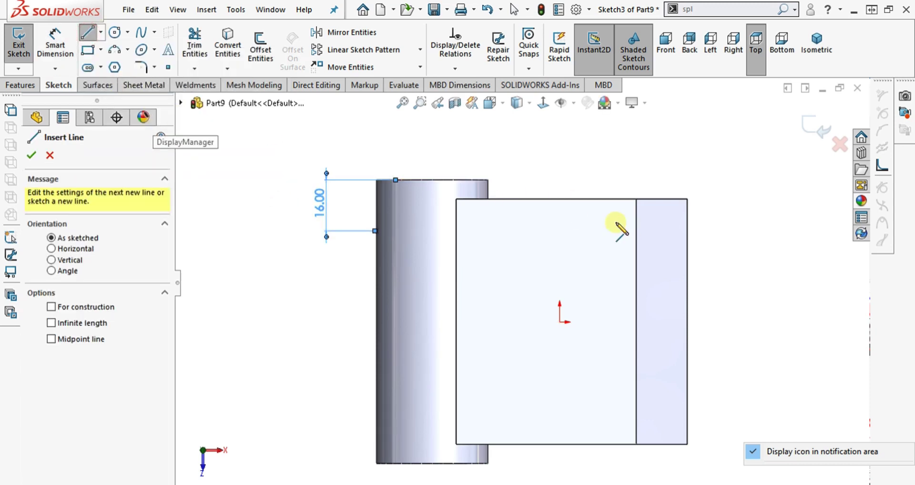
click(637, 231)
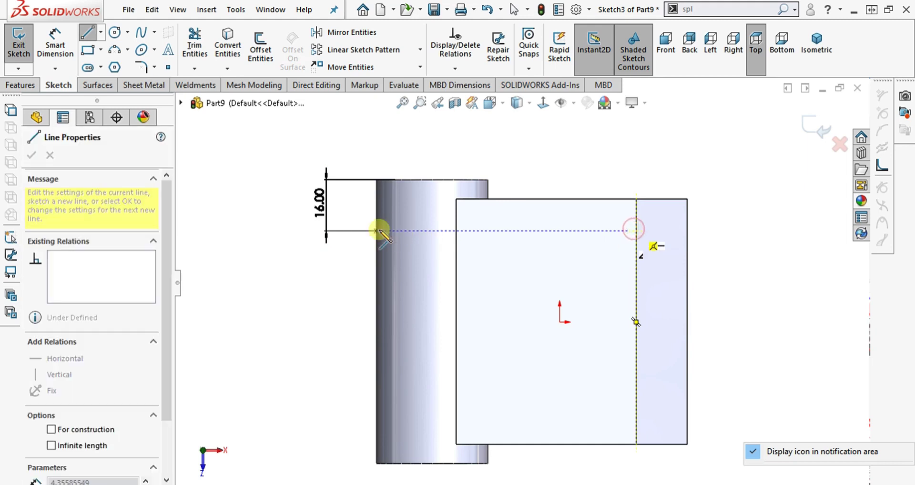
click(331, 230)
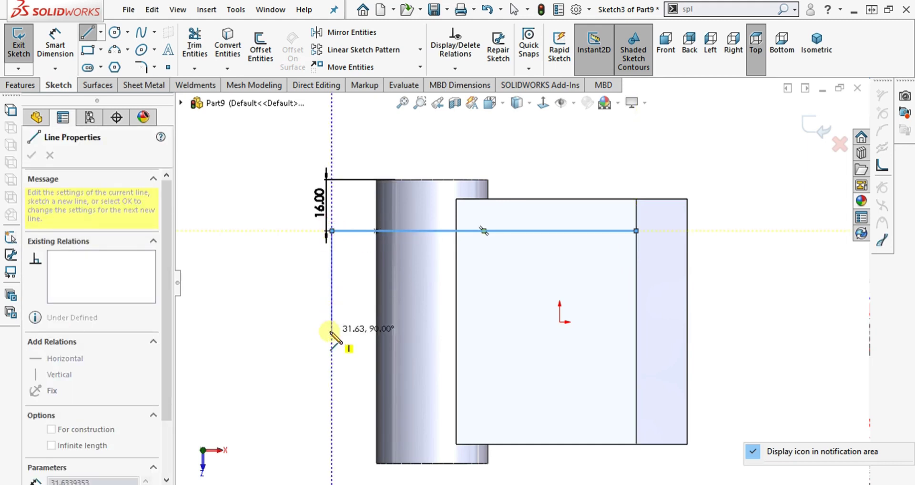
key(Escape)
click(101, 34)
click(112, 65)
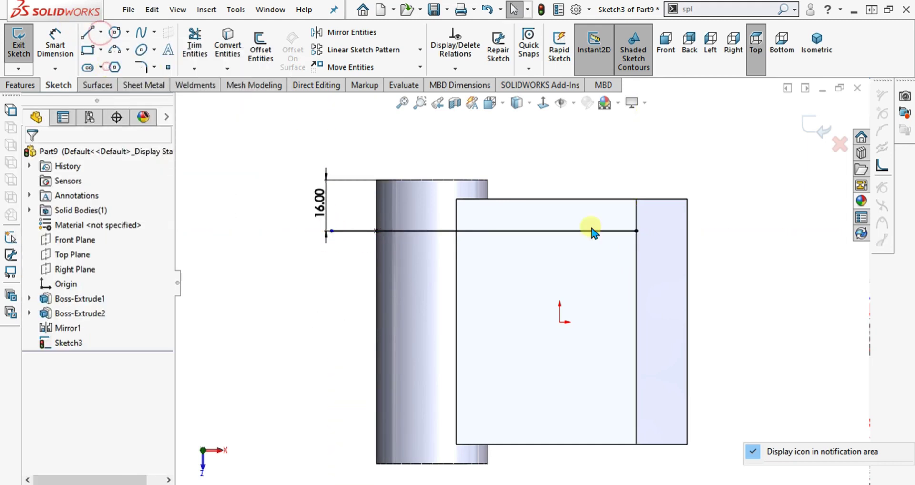
click(636, 323)
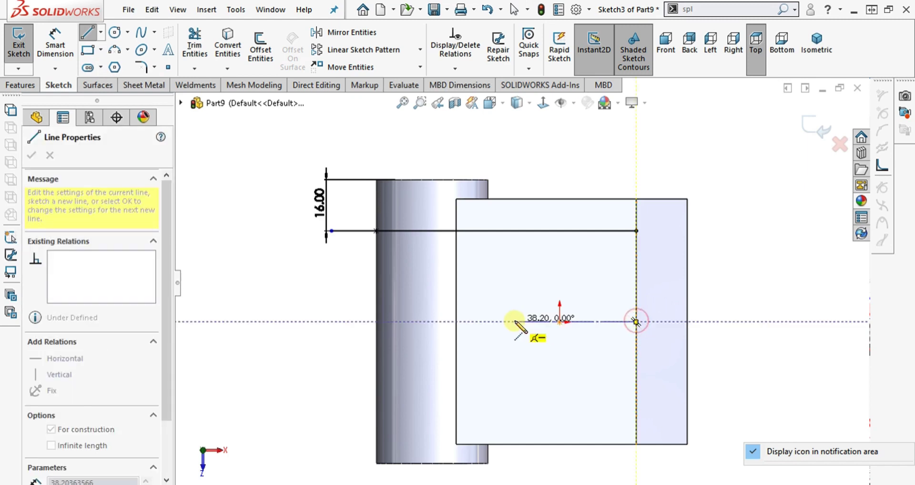
click(515, 322)
key(Escape)
mouse_move(282, 165)
mouse_down()
mouse_move(436, 259)
mouse_move(756, 409)
mouse_move(725, 249)
mouse_move(496, 198)
mouse_up()
click(355, 32)
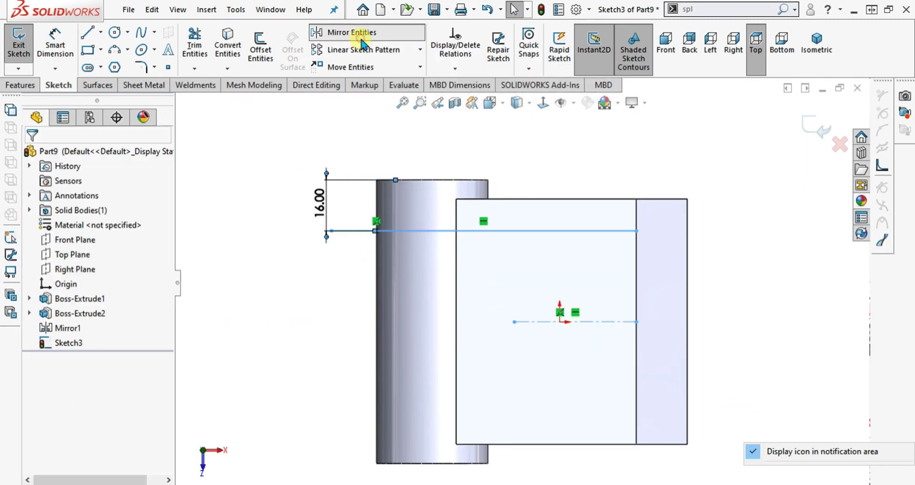
Close the rectangle with vertical lines at its left and right ends.
click(87, 32)
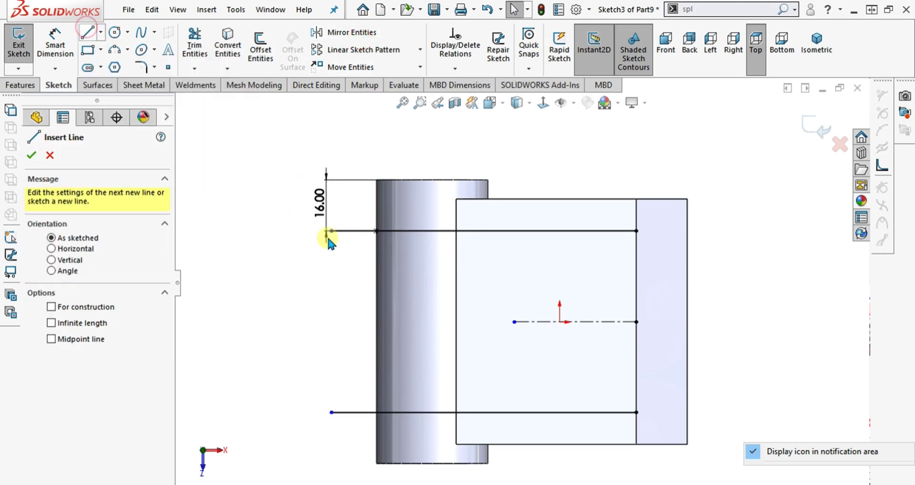
click(332, 231)
click(333, 413)
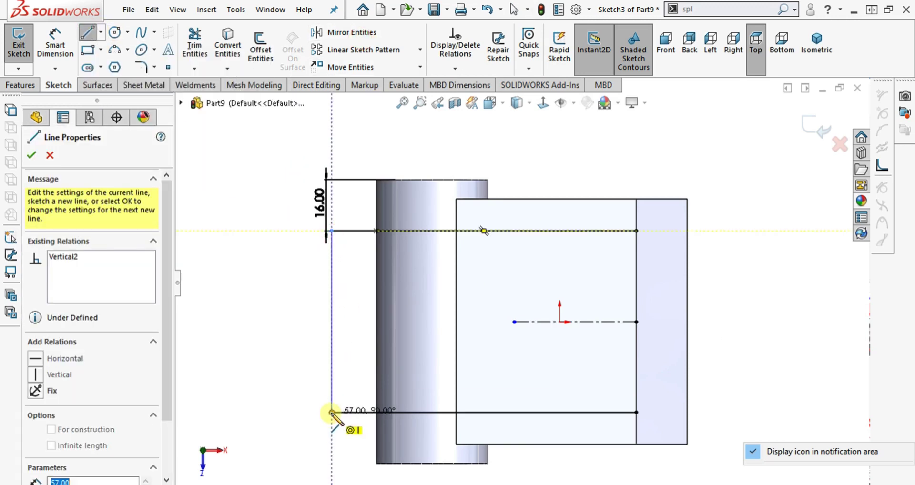
click(637, 231)
click(637, 412)
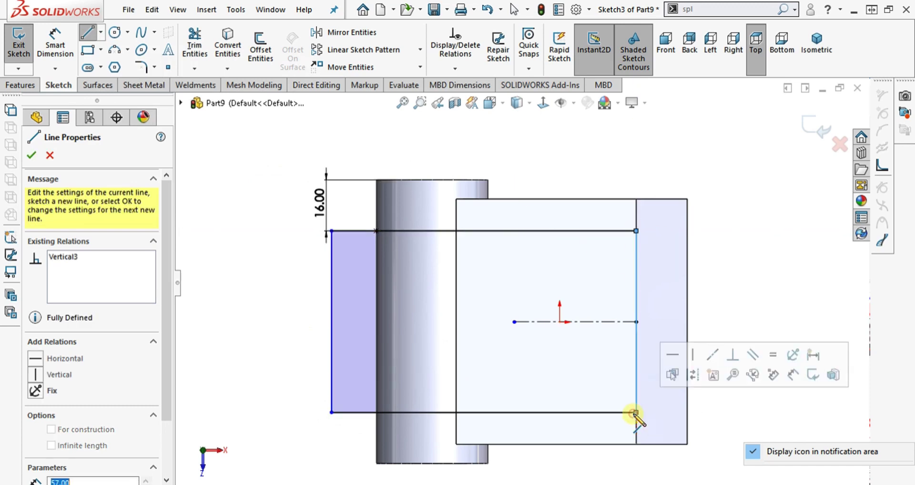
click(35, 86)
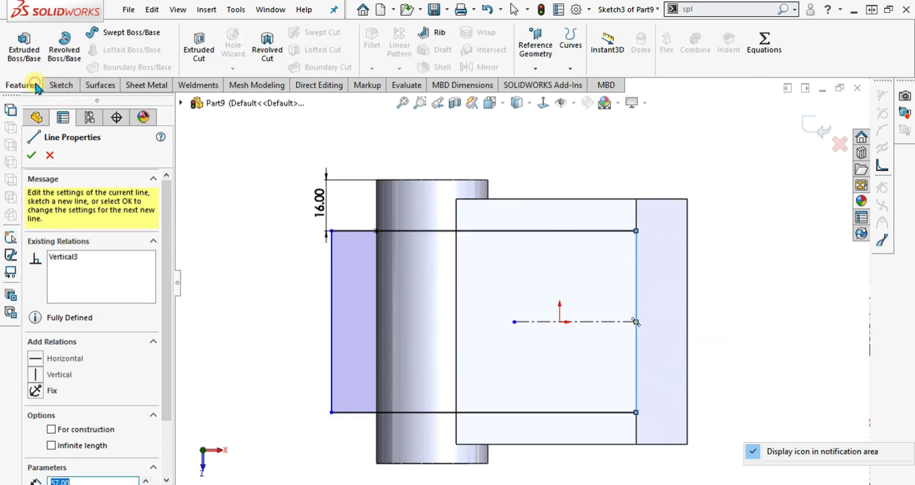
click(196, 46)
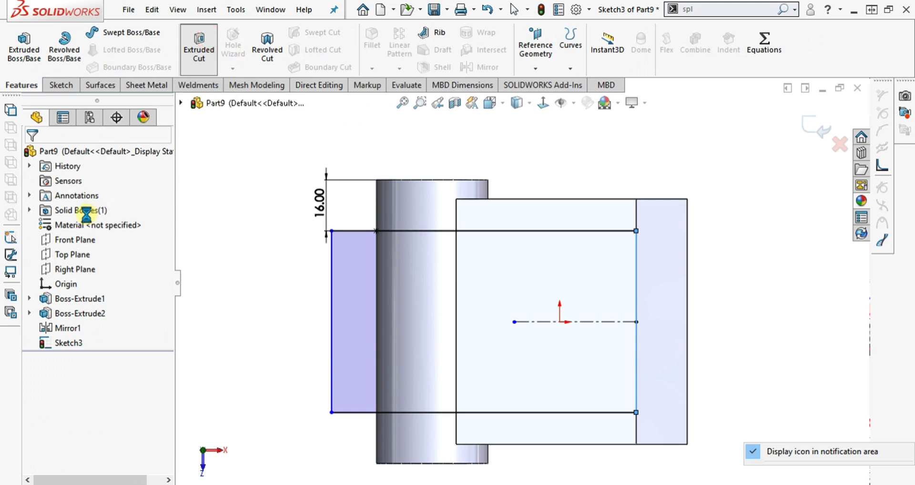
Cut the rectangle Through All in both directions and orbit to inspect the lugs.
click(71, 236)
click(90, 264)
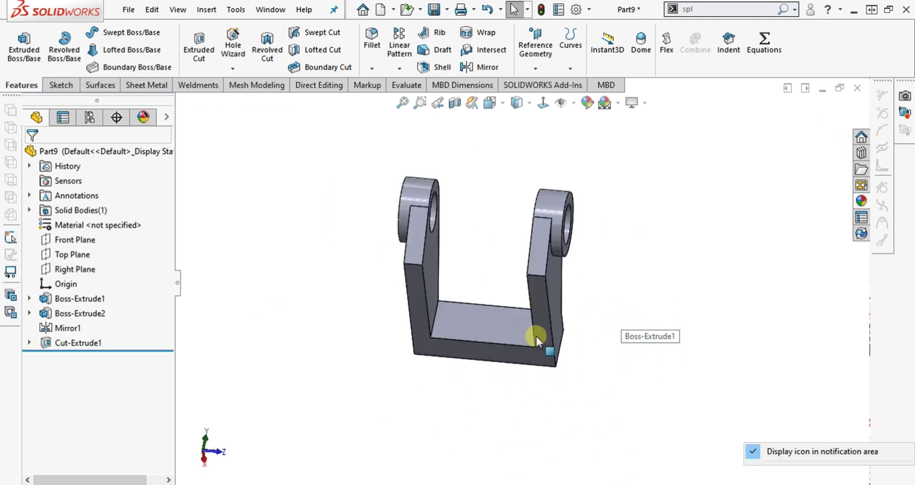
middle_drag(536, 336, 480, 327)
scroll(533, 315, down, 5)
scroll(549, 311, up, 5)
middle_drag(552, 310, 497, 415)
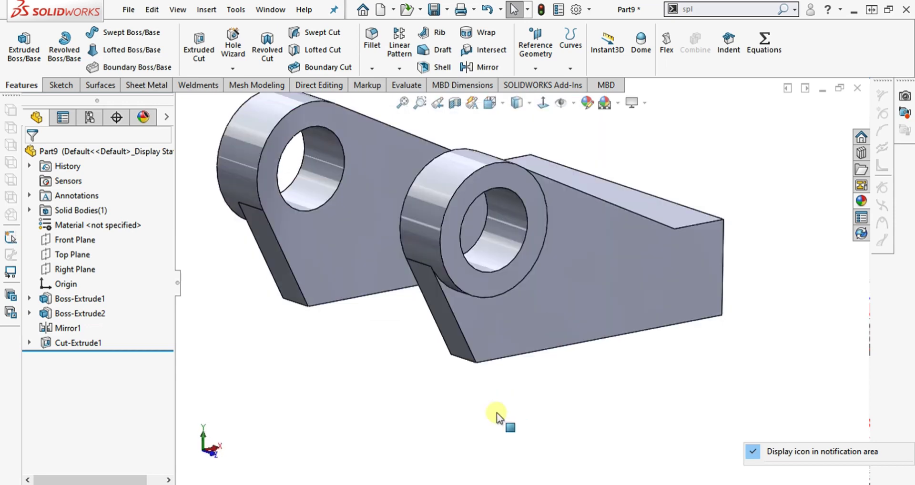
Check the PDF drawing, then orbit underneath and select the base's bottom face.
mouse_move(608, 484)
click(601, 444)
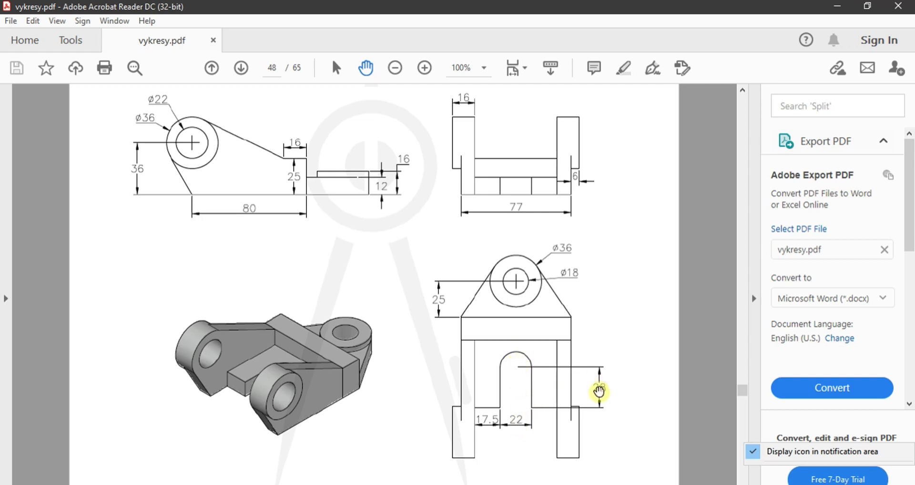
click(840, 7)
middle_drag(575, 299, 587, 361)
click(588, 362)
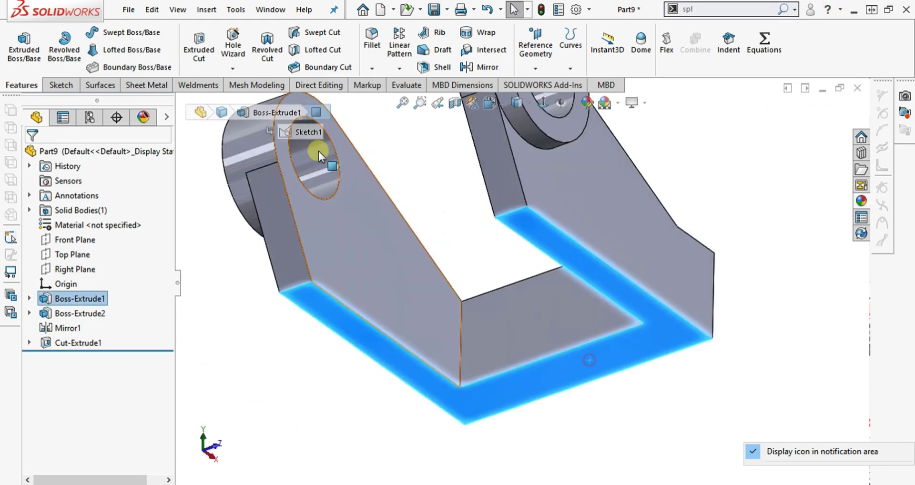
Start a sketch on the bottom face and draw a circle dimensioned Ø28.
click(59, 85)
click(18, 42)
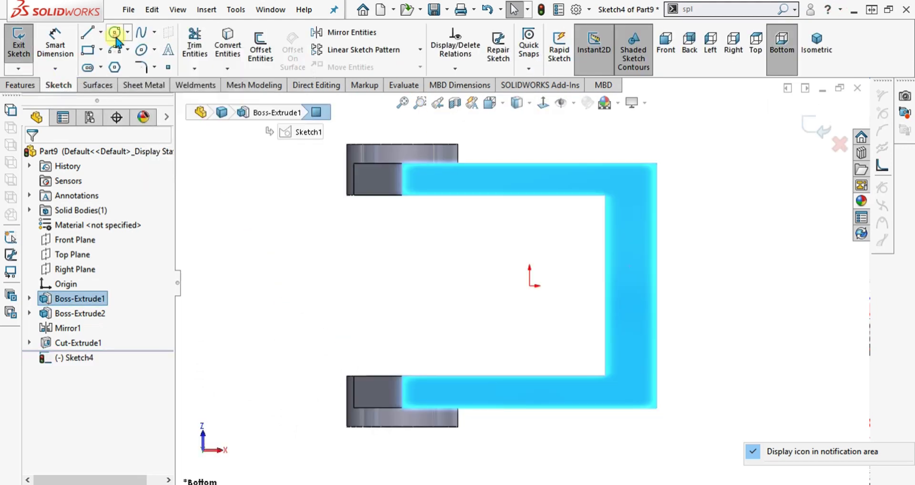
click(114, 34)
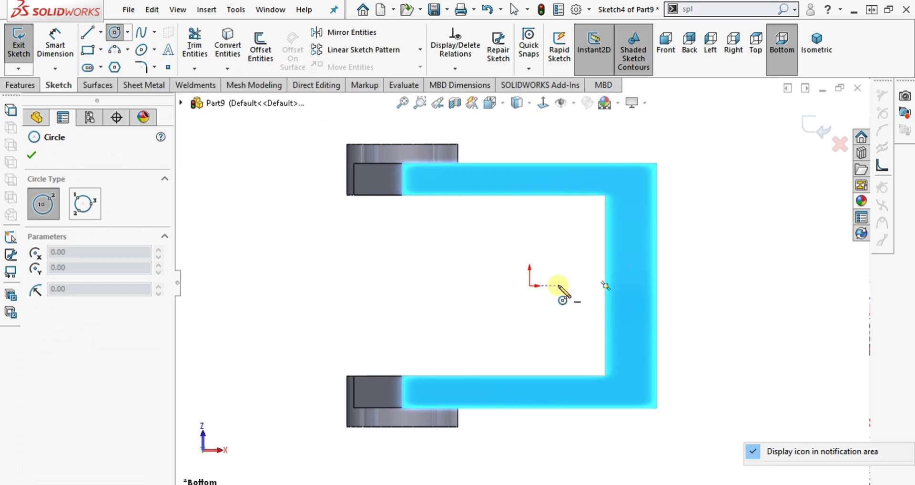
drag(559, 286, 551, 321)
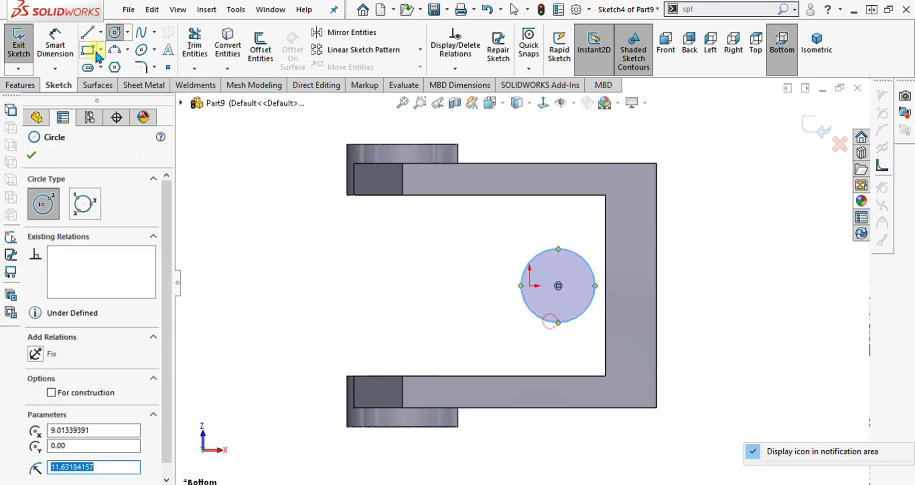
click(55, 45)
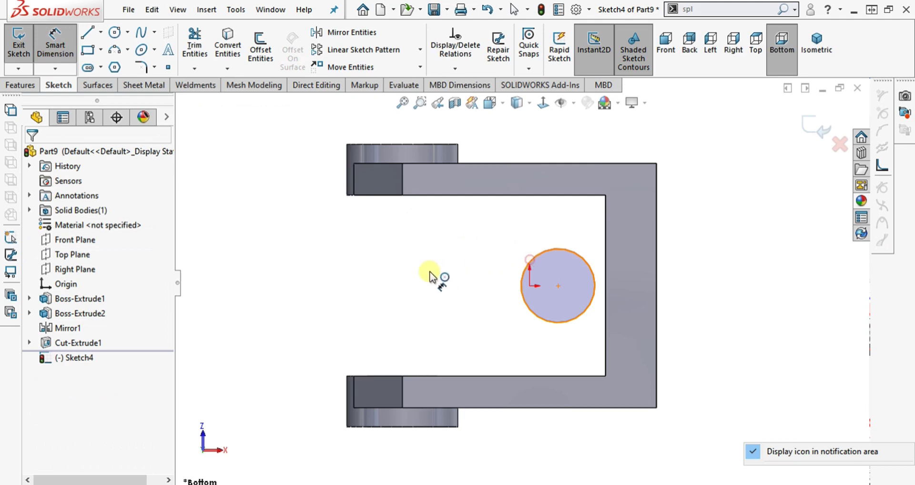
click(528, 259)
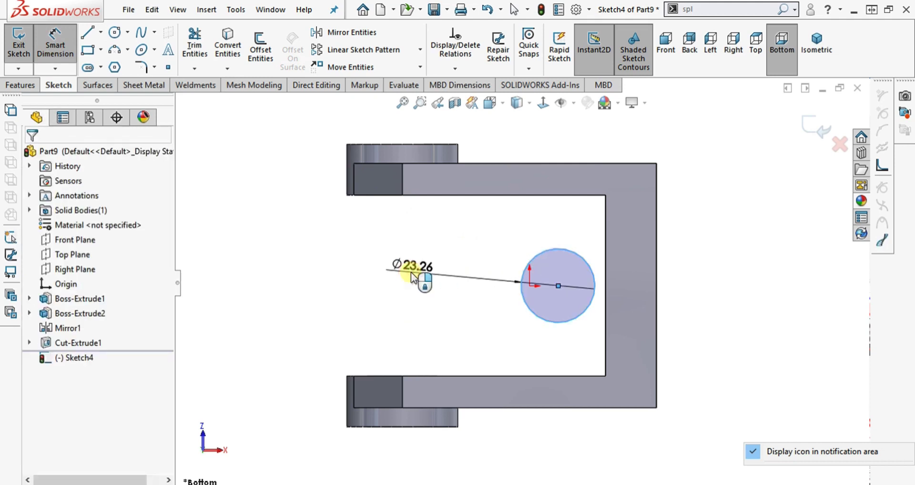
click(411, 273)
text(28)
key(Return)
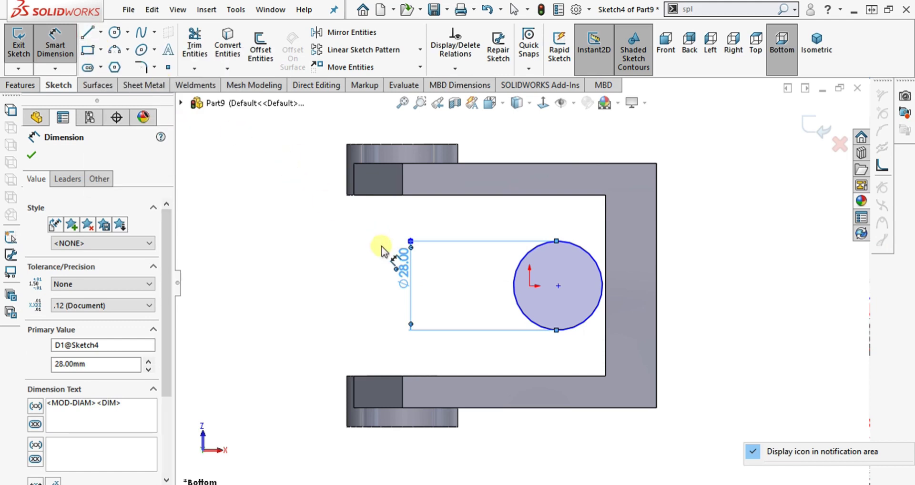
Draw a line left of the circle and dimension the circle centre 28 mm from its end.
click(87, 34)
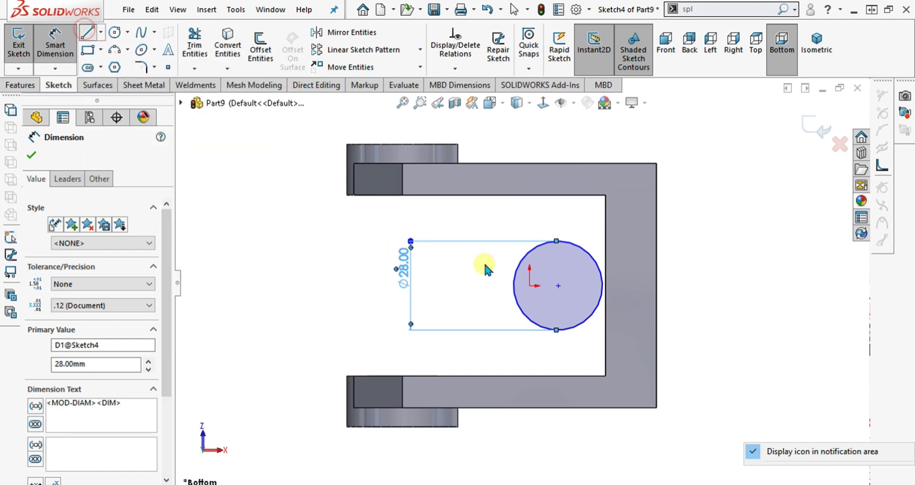
click(580, 341)
double_click(370, 330)
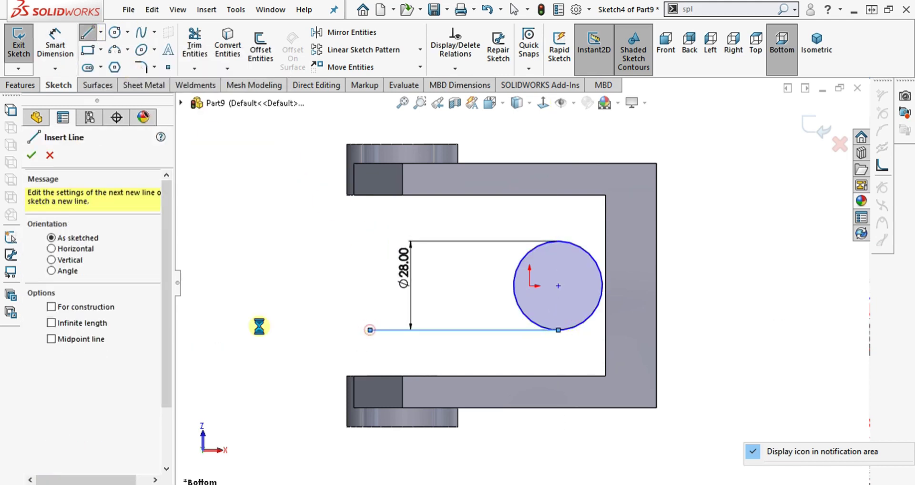
key(Escape)
click(50, 40)
click(557, 287)
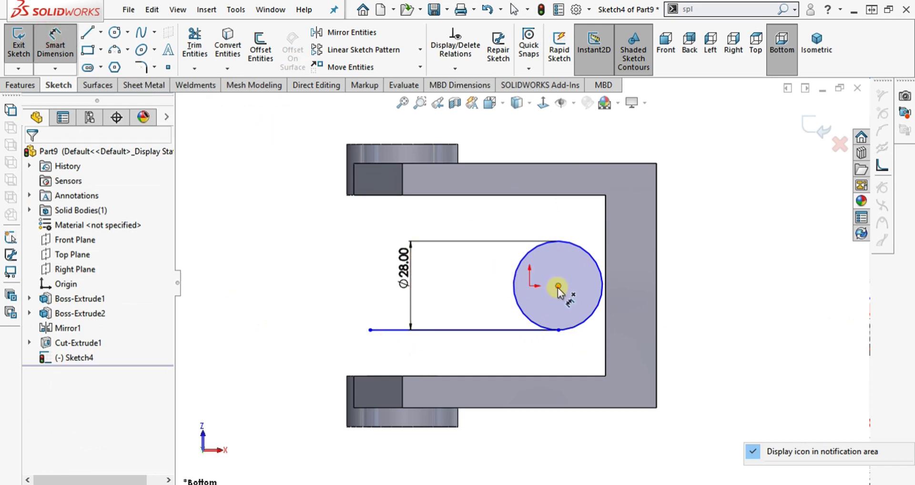
click(371, 330)
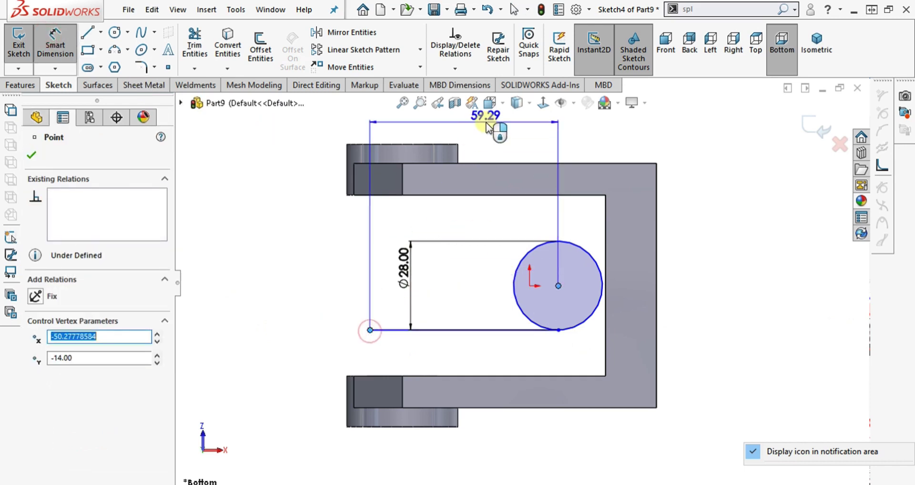
click(484, 127)
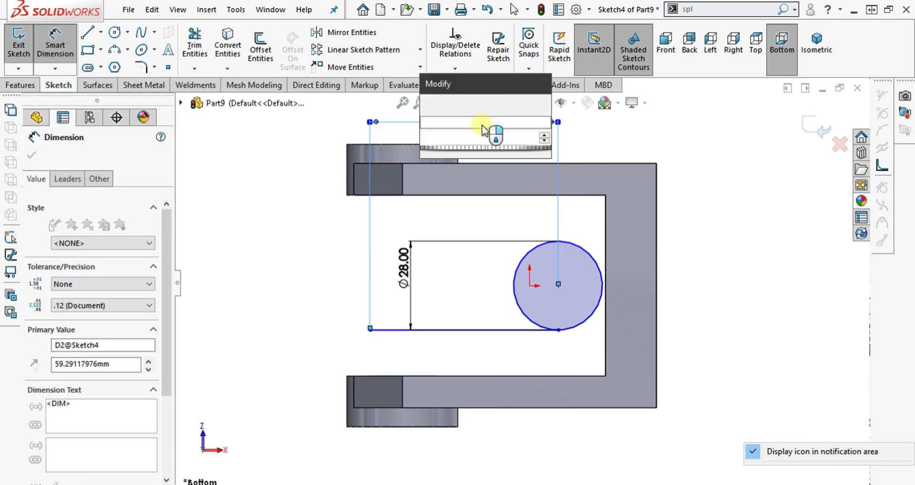
text(28)
key(Return)
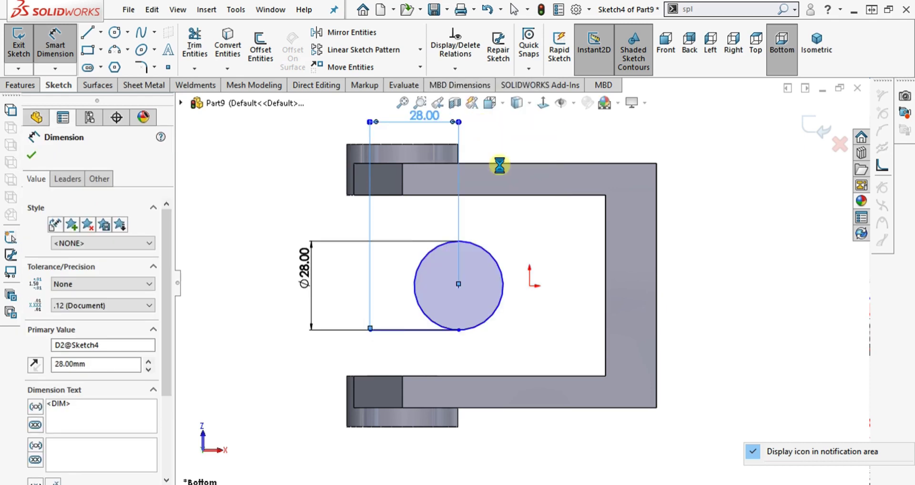
key(Escape)
Make the circle centre horizontal with the origin.
click(476, 289)
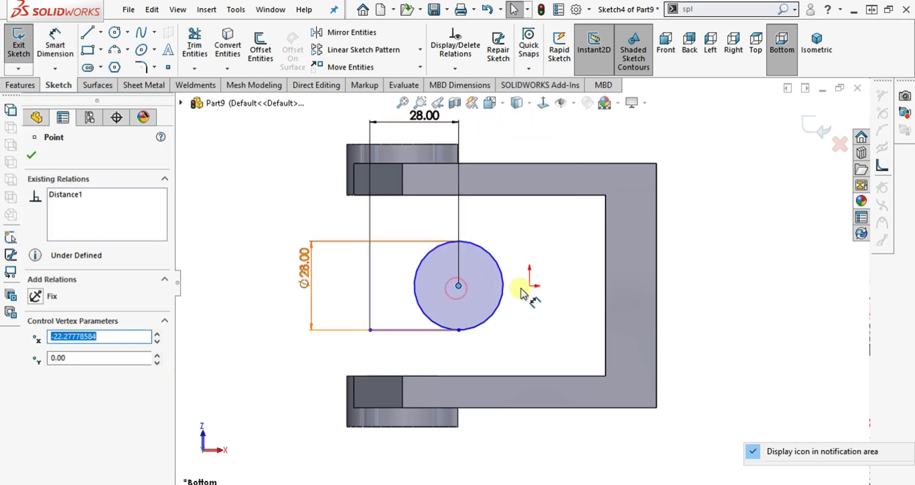
ctrl+click(529, 285)
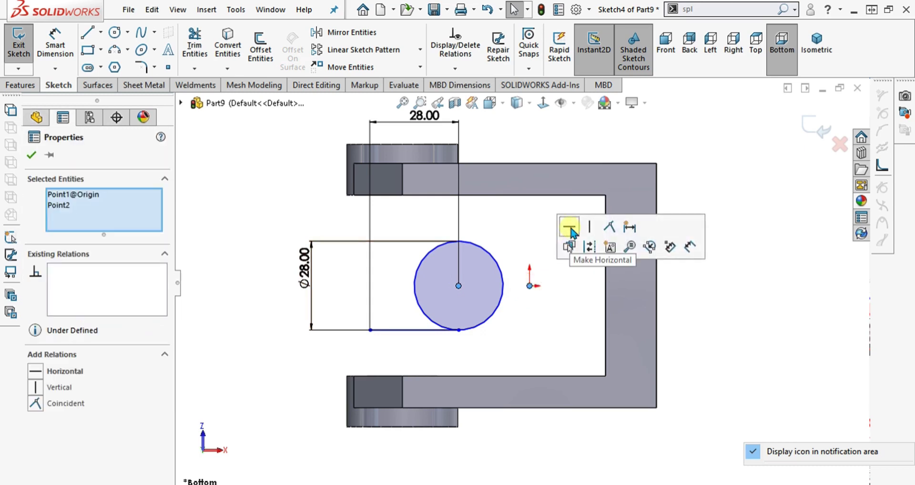
click(571, 228)
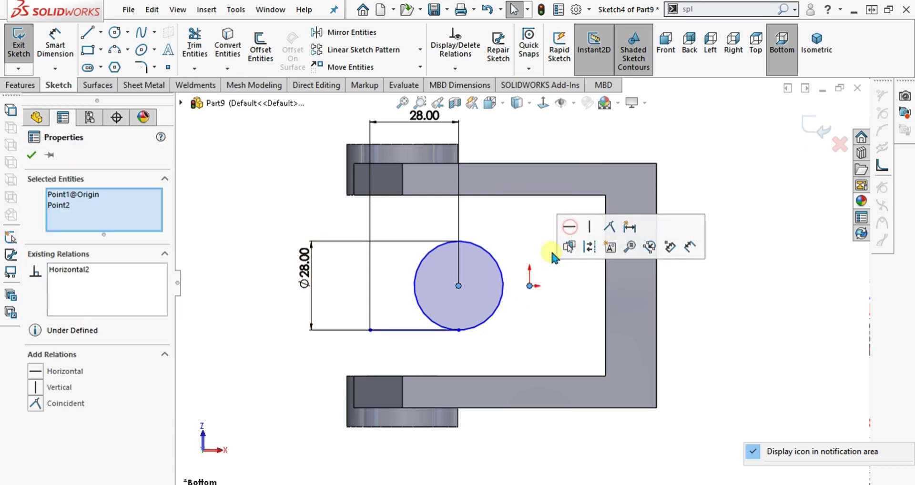
click(32, 155)
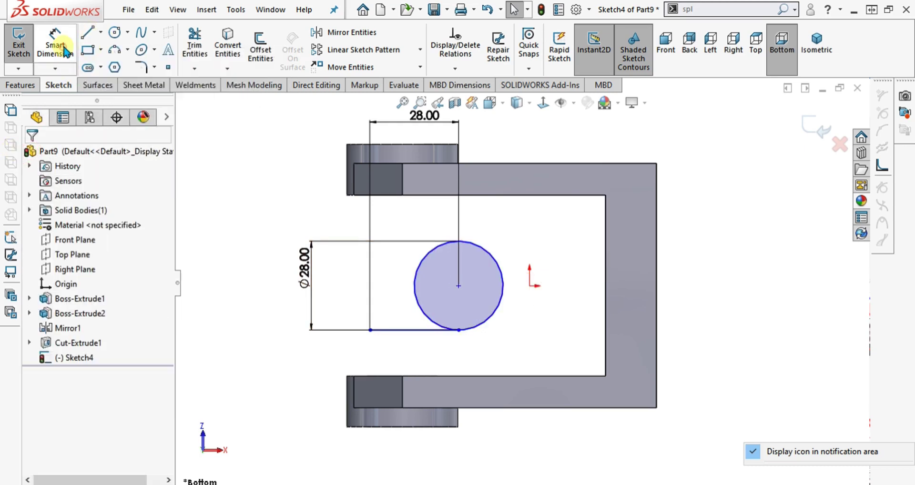
Dimension the circle centre 16 mm from the inner right edge and change its diameter to 22.
click(56, 46)
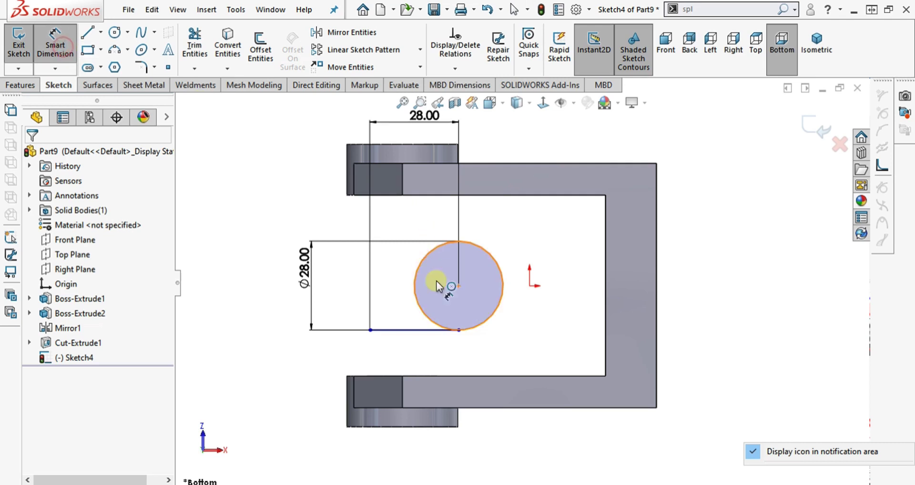
click(606, 274)
click(530, 217)
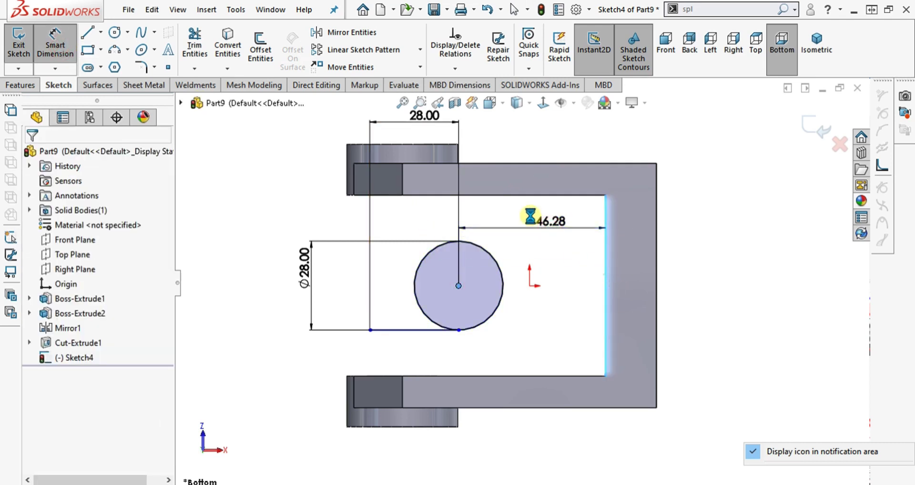
key(Return)
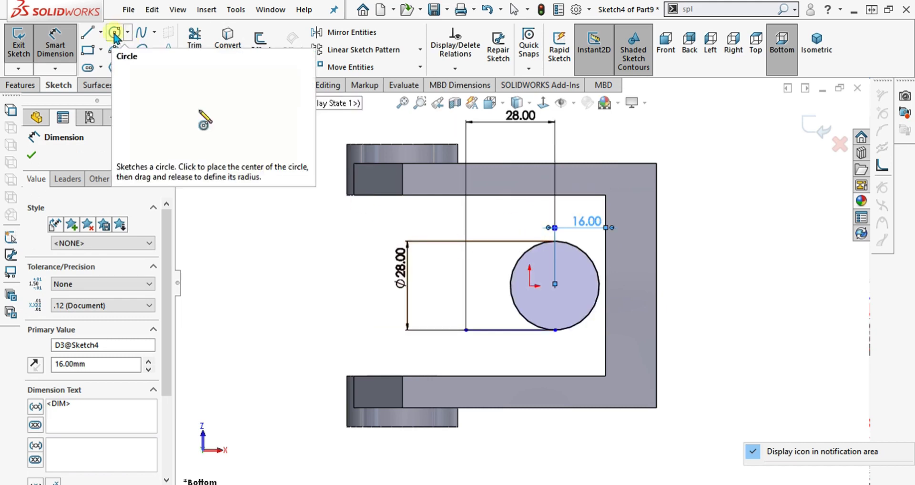
click(88, 32)
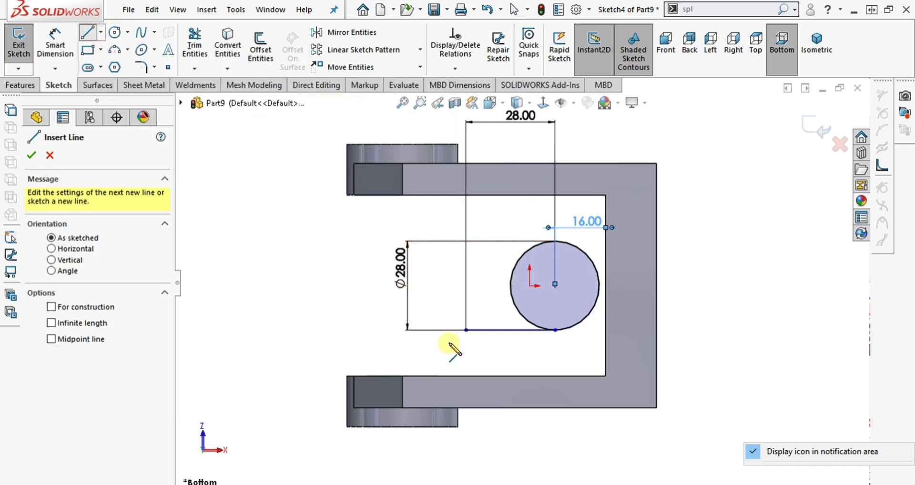
key(Escape)
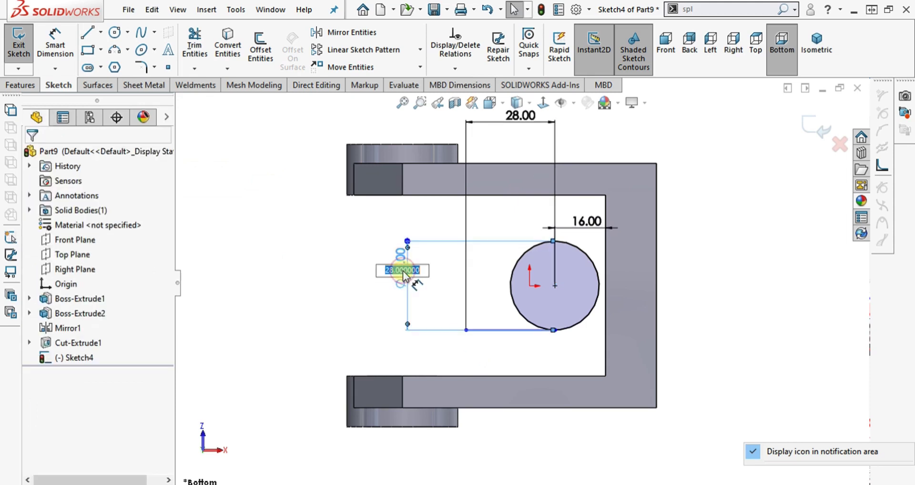
text(2)
key(Return)
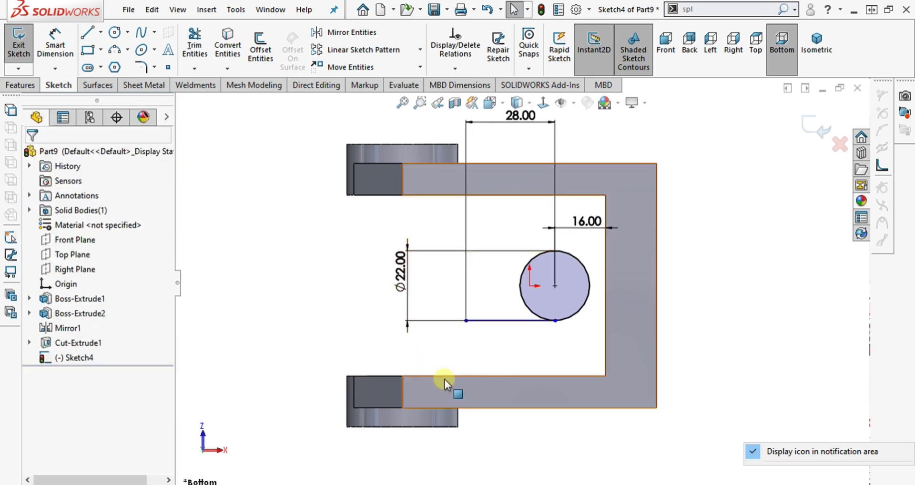
Draw connected lines outlining the opening around the circle, ending on the circle.
click(87, 32)
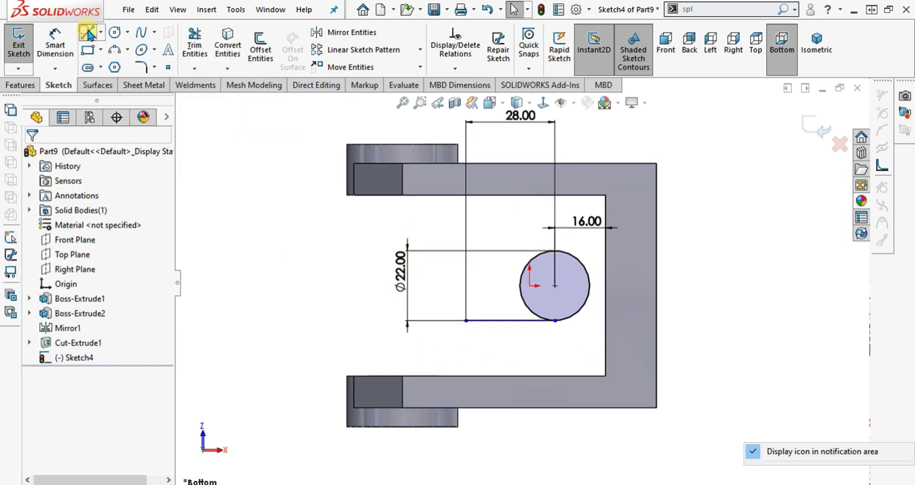
click(467, 321)
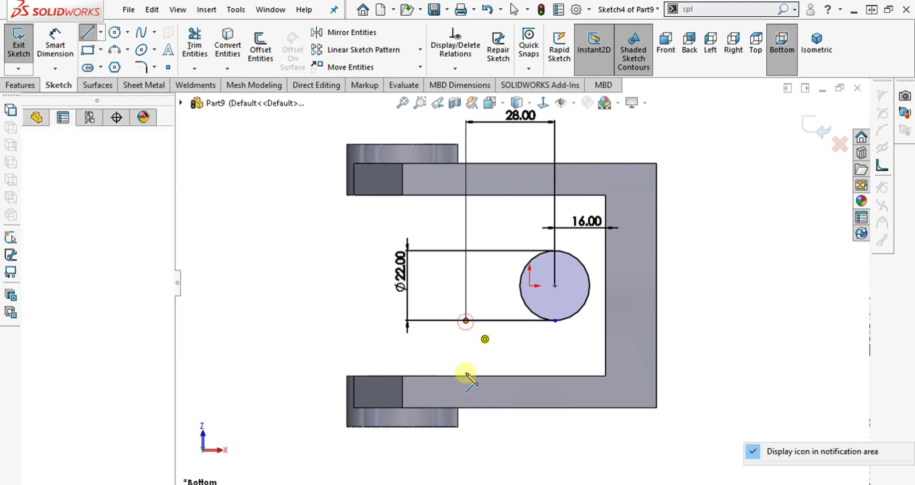
click(466, 377)
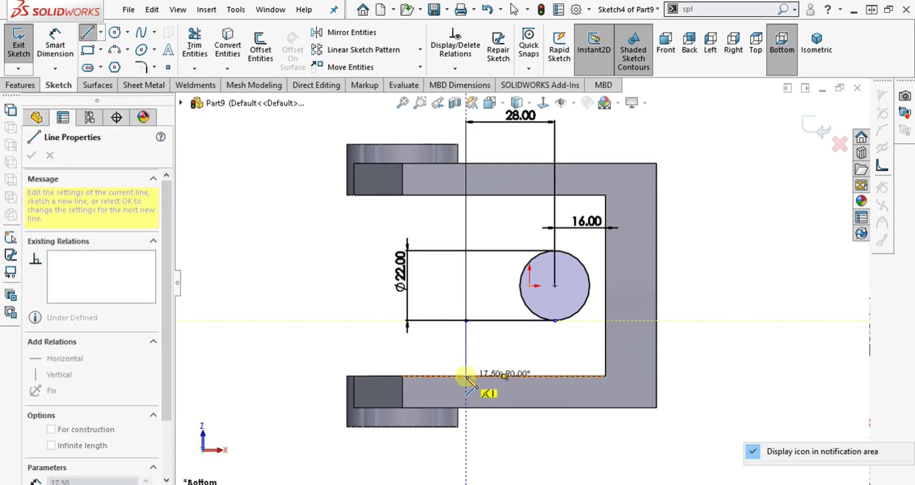
click(606, 376)
click(606, 196)
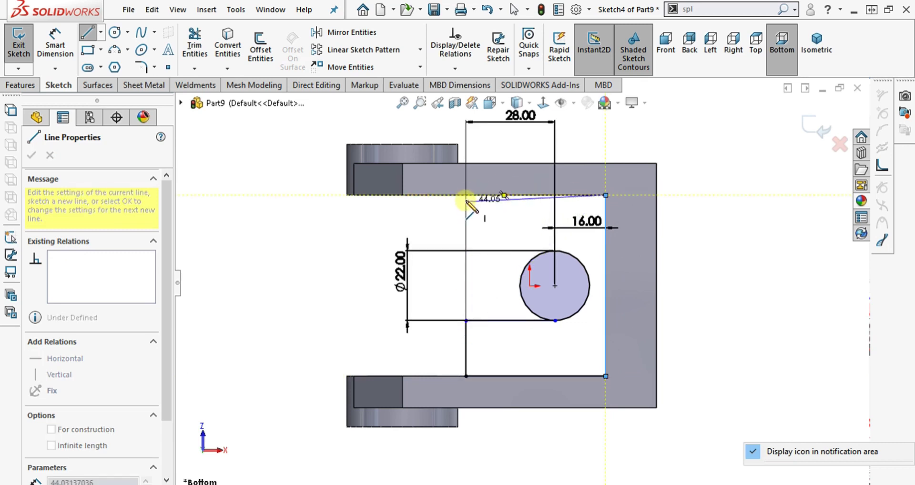
click(465, 195)
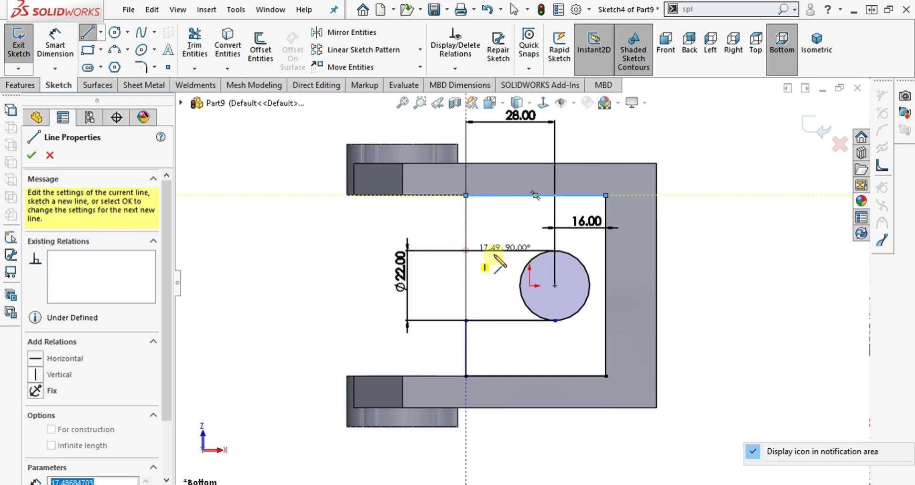
click(466, 250)
click(542, 253)
key(Escape)
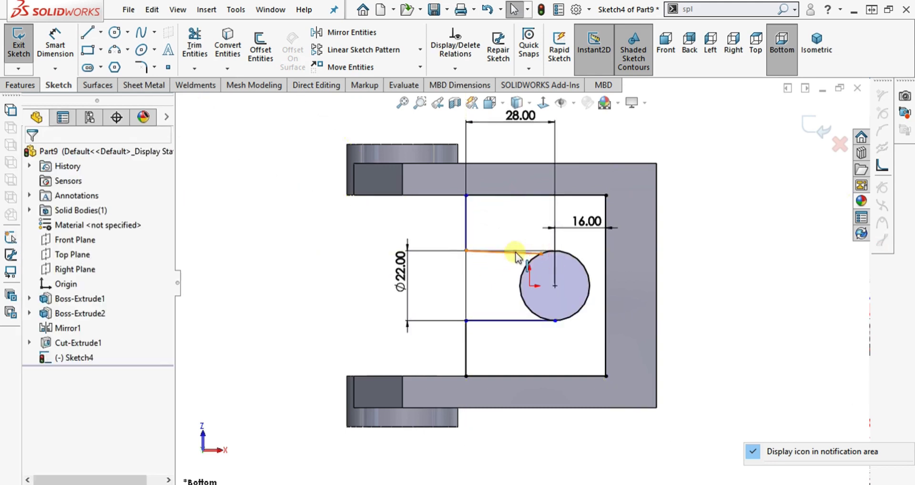
Make the top line tangent to the circle and horizontal, and the left vertical segments collinear.
click(520, 252)
ctrl+click(575, 253)
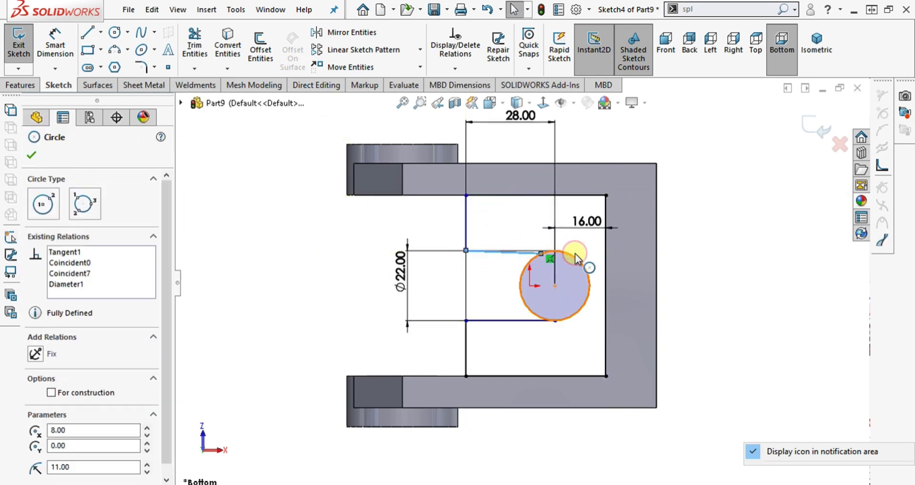
click(615, 195)
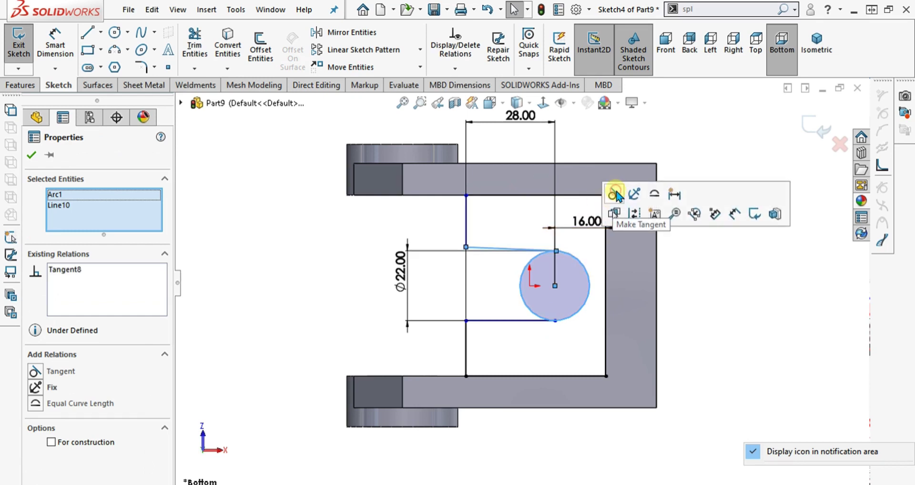
click(493, 248)
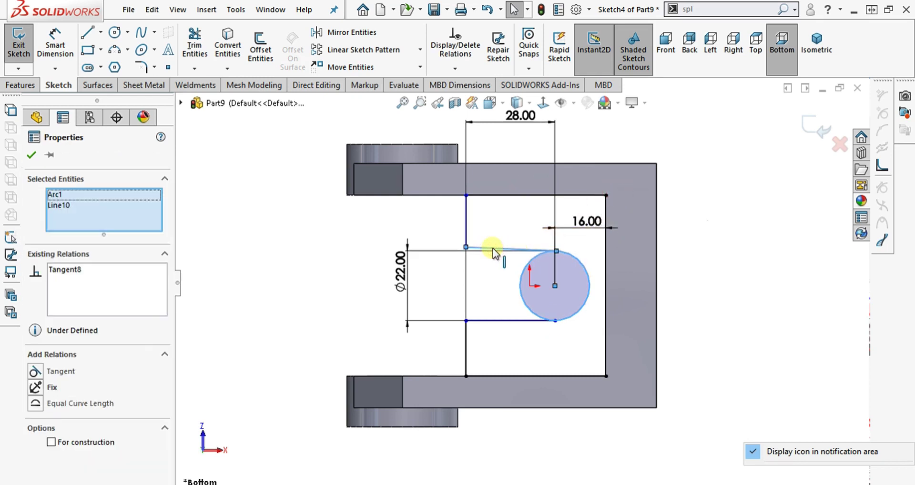
click(710, 307)
click(500, 244)
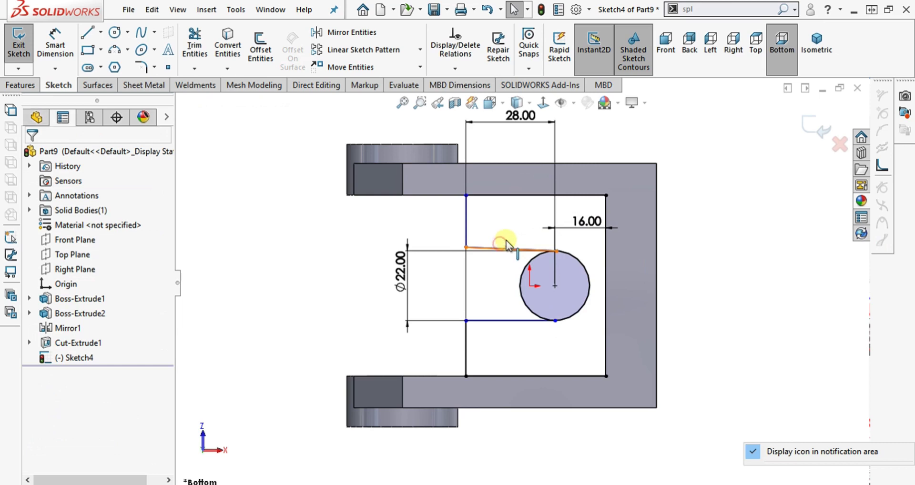
click(544, 189)
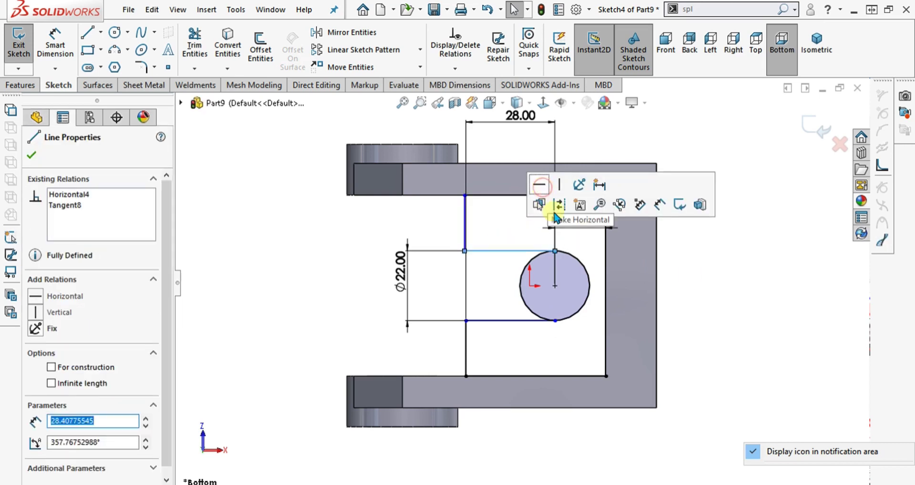
click(696, 270)
drag(464, 222, 466, 343)
ctrl+click(466, 348)
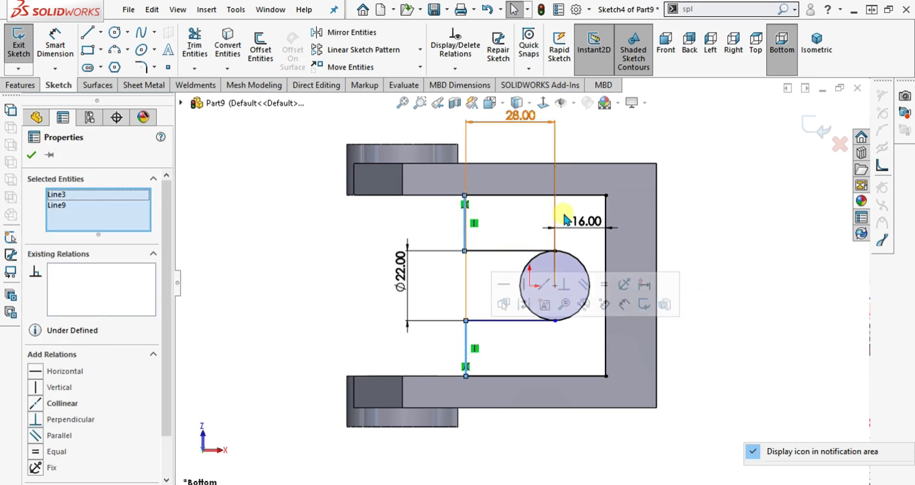
click(544, 285)
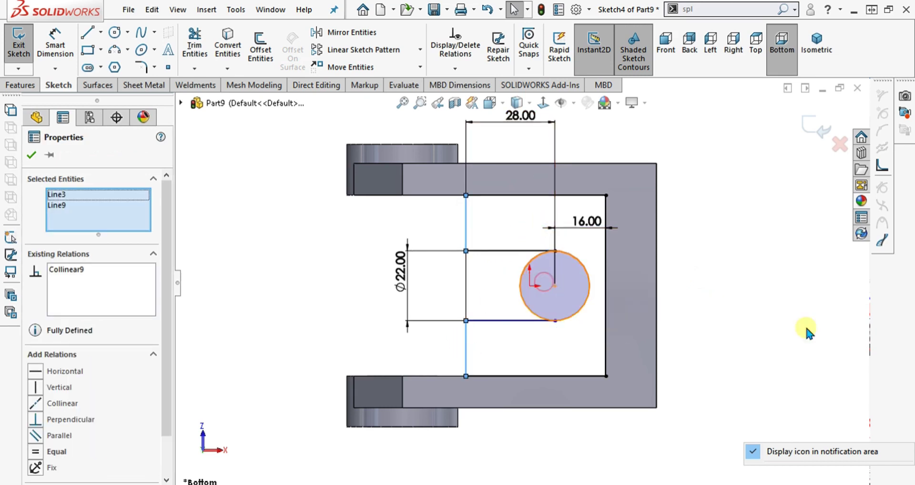
click(770, 330)
Trim away the circle's left arc inside the slot.
scroll(535, 309, down, 1)
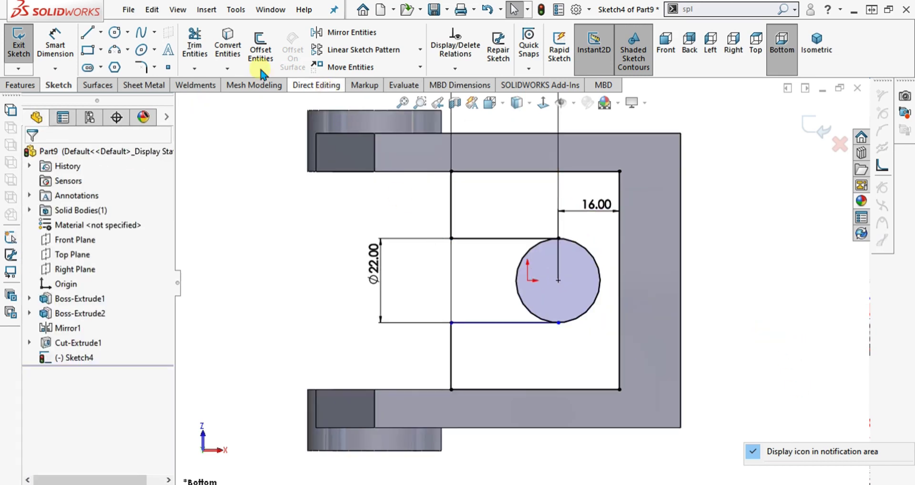
click(194, 48)
mouse_move(500, 260)
mouse_down()
mouse_move(531, 266)
mouse_move(476, 312)
mouse_up()
key(Escape)
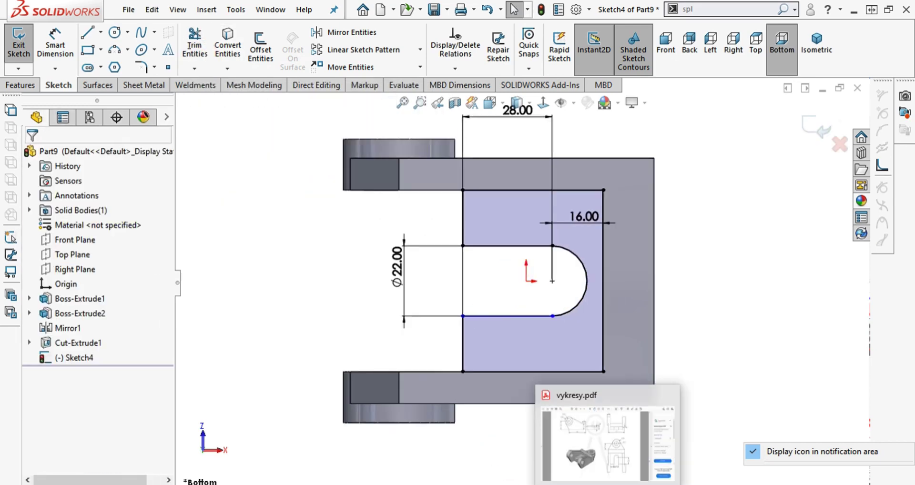
click(556, 476)
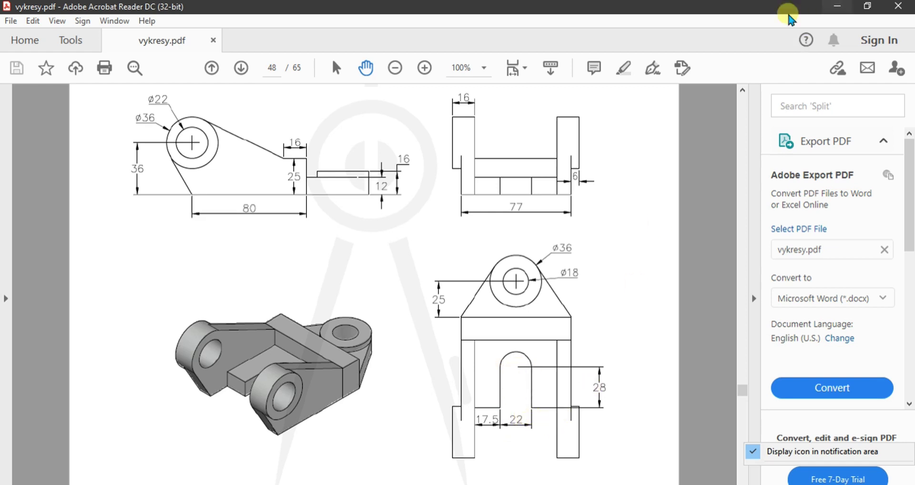
click(838, 7)
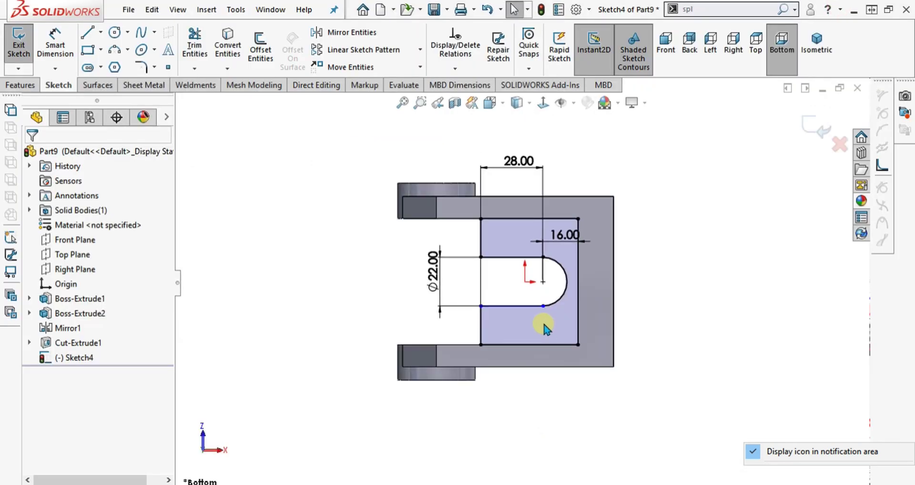
scroll(548, 310, down, 2)
scroll(539, 276, up, 3)
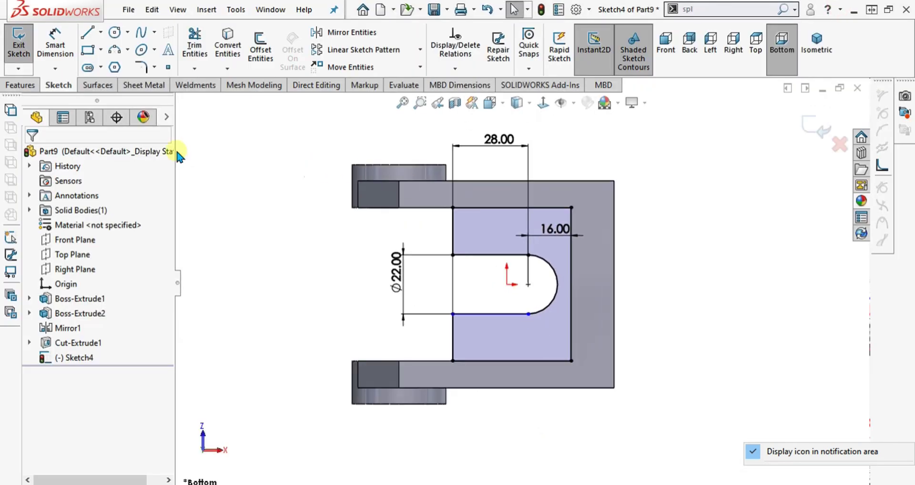
Extrude the U-slotted sketch as a 12 mm blind boss, checking the PDF for the depth.
click(26, 87)
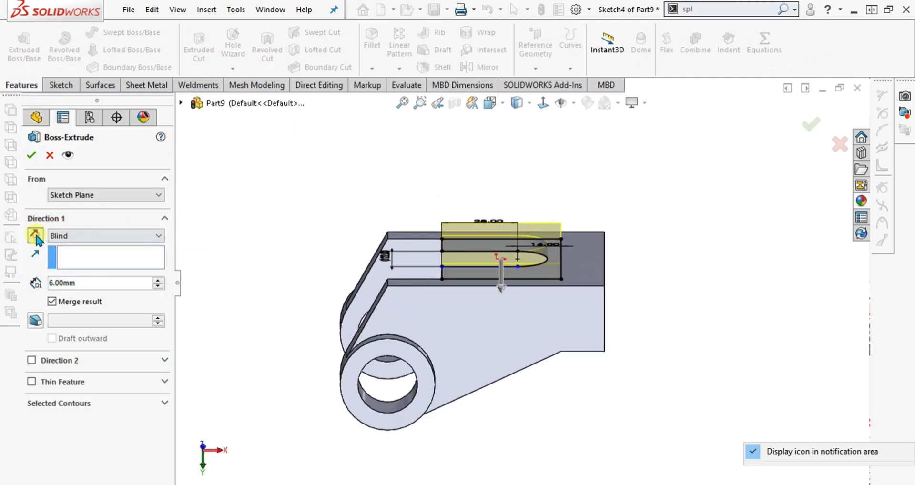
mouse_move(623, 475)
click(618, 430)
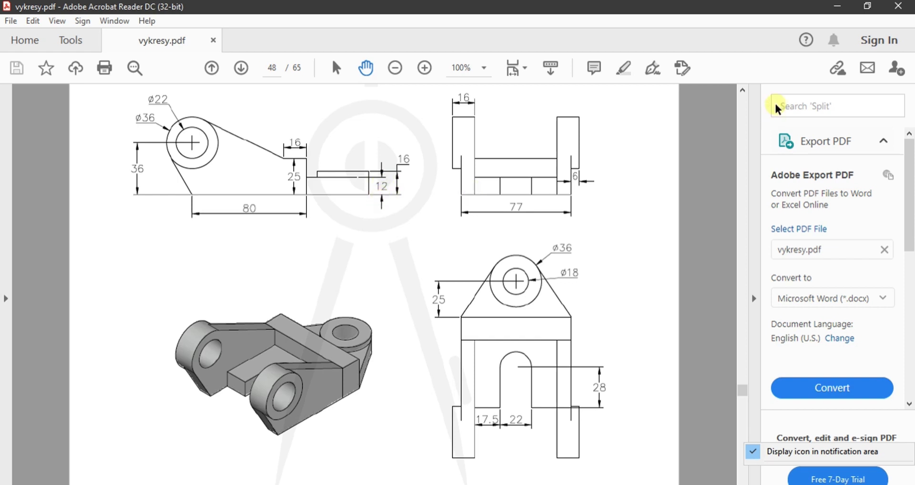
key(alt+Tab)
text(12)
key(Return)
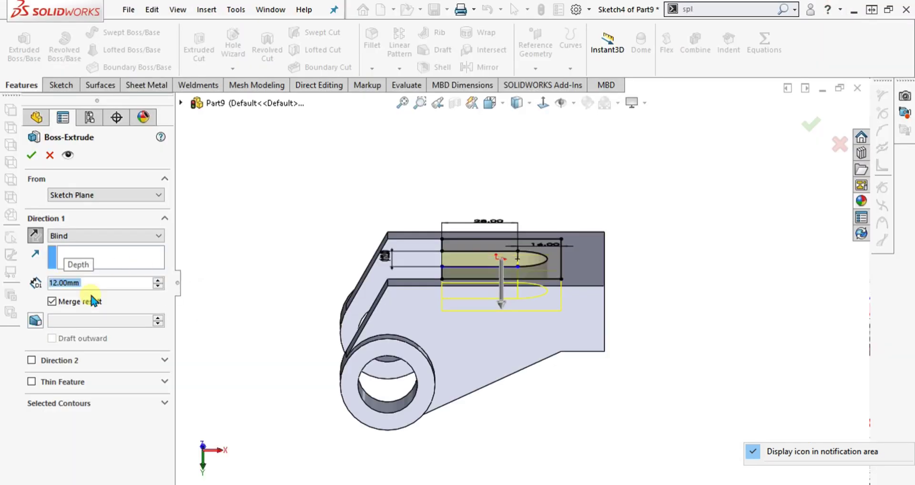
click(32, 154)
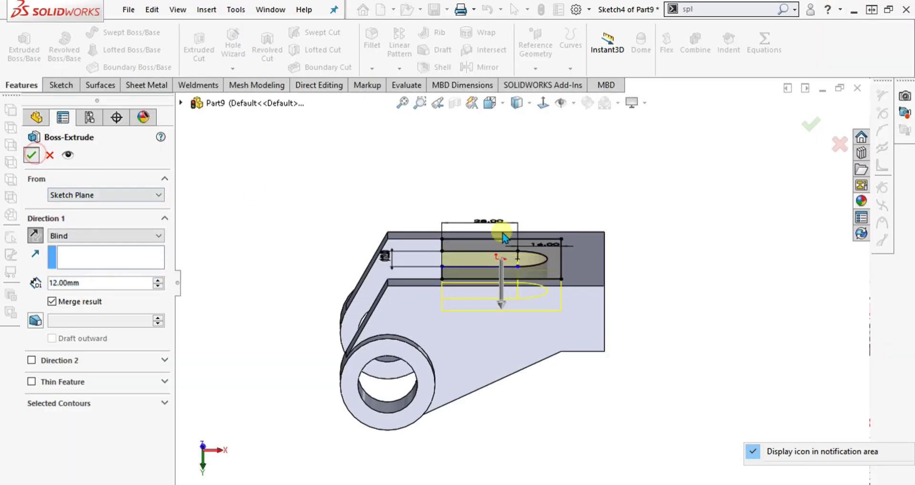
middle_drag(668, 302, 638, 321)
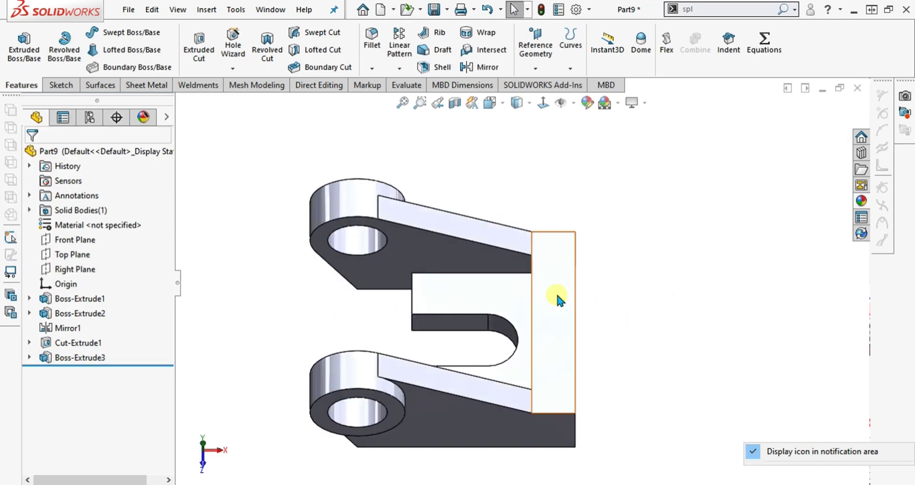
Start Sketch5 on the slotted plate's face viewed Normal To, after checking the PDF drawing.
click(535, 319)
key(ctrl+8)
click(610, 357)
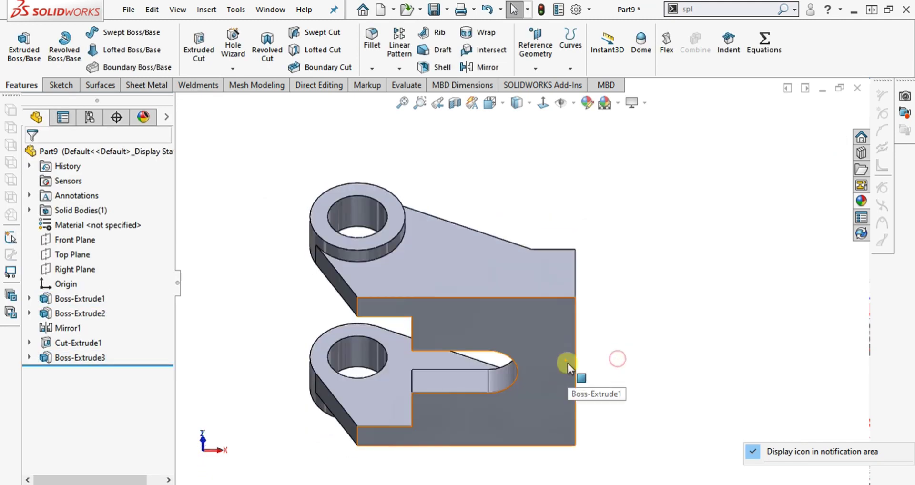
click(568, 363)
click(61, 85)
click(17, 51)
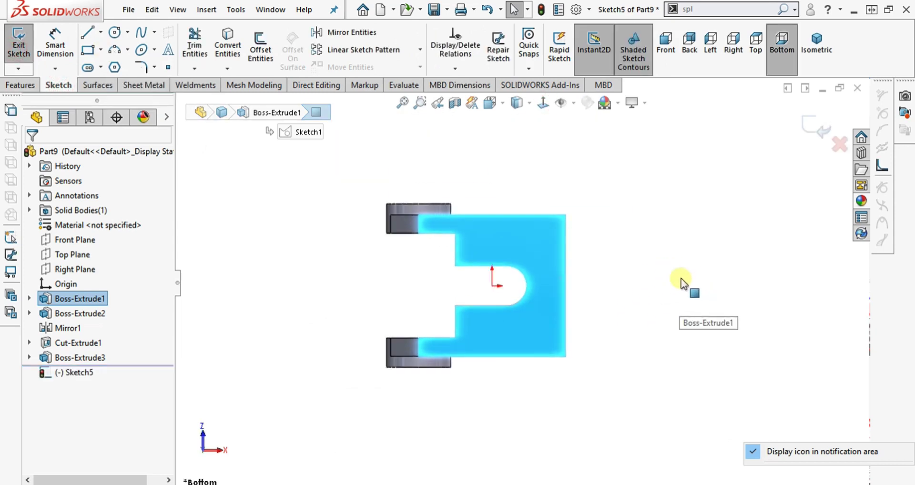
click(685, 282)
click(114, 33)
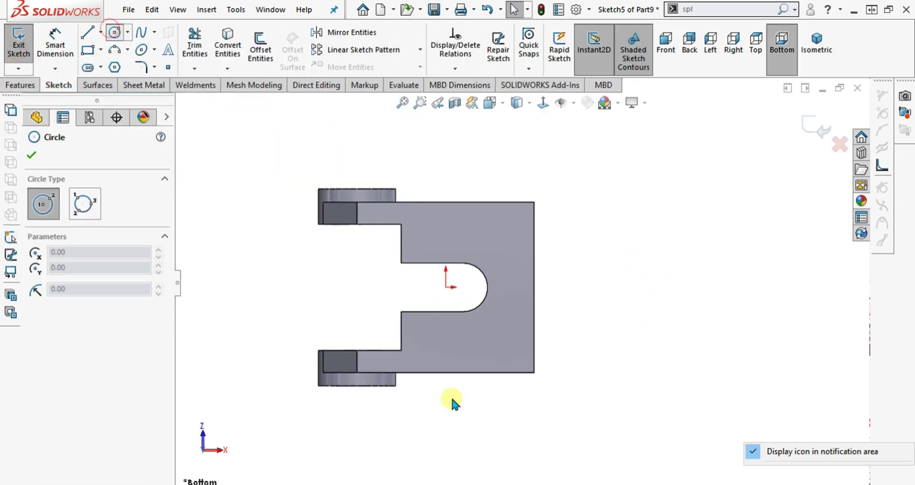
click(635, 395)
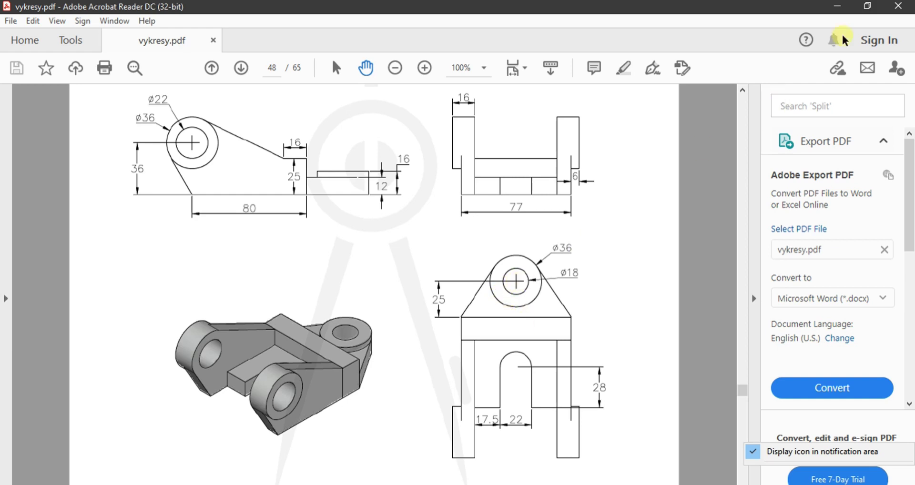
click(840, 6)
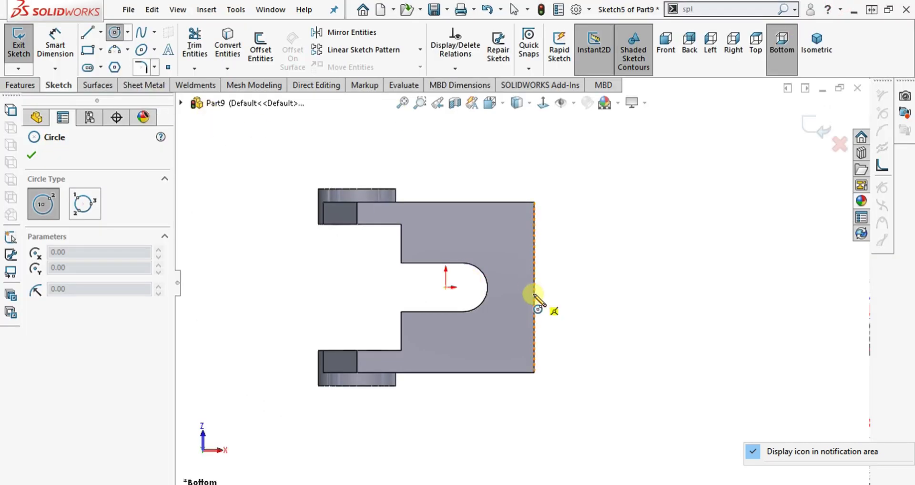
Draw a circle on the plate and dimension it Ø36.
click(626, 283)
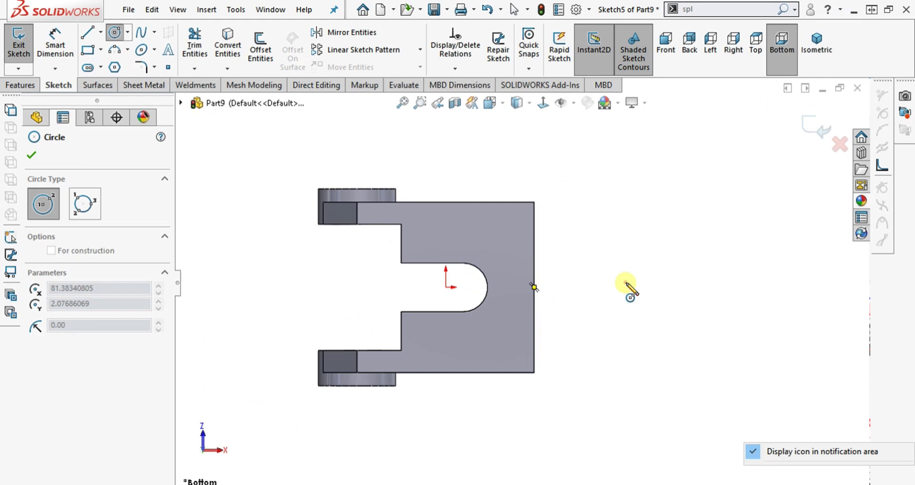
click(608, 318)
click(58, 40)
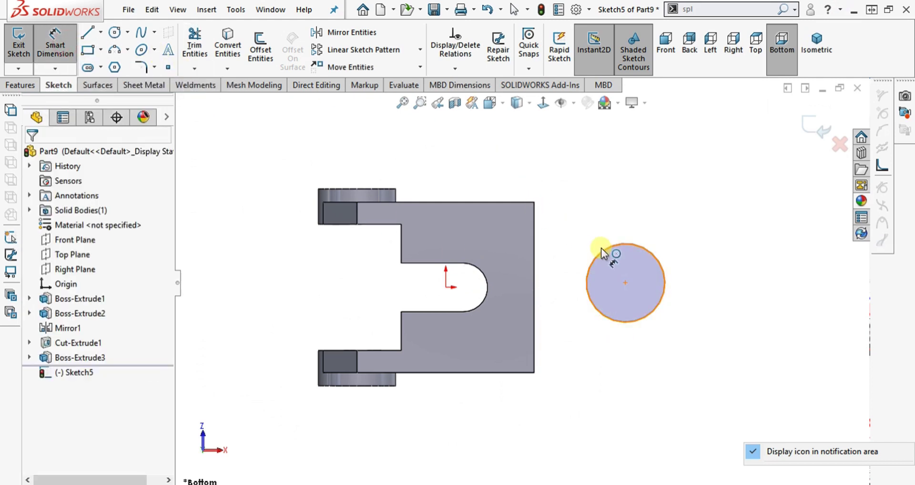
click(616, 192)
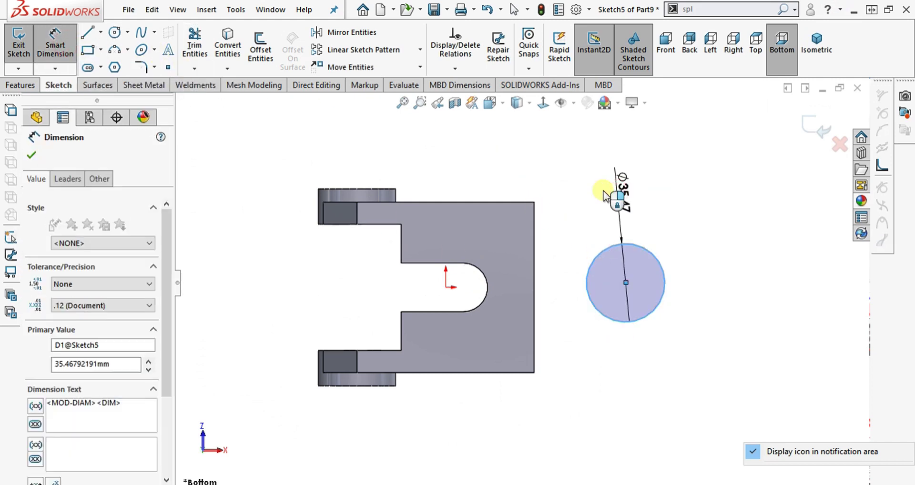
text(36)
key(Return)
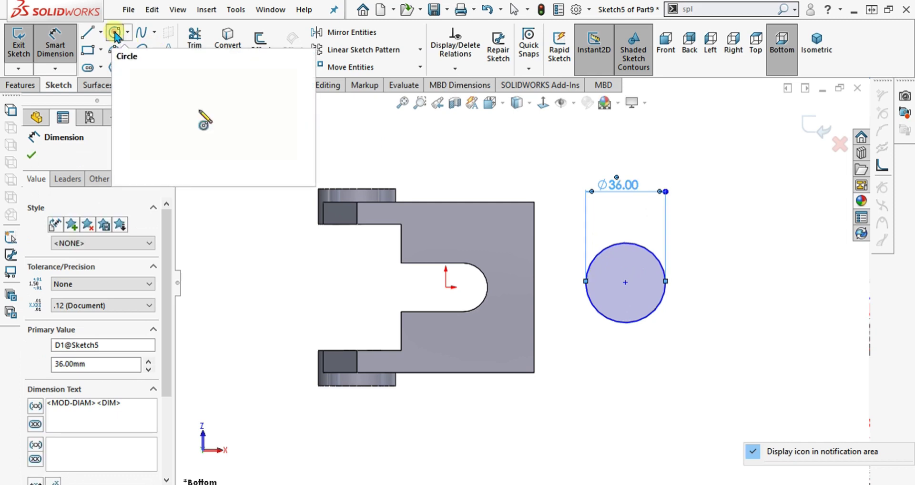
Add a concentric inner circle dimensioned Ø18.
click(114, 32)
click(626, 282)
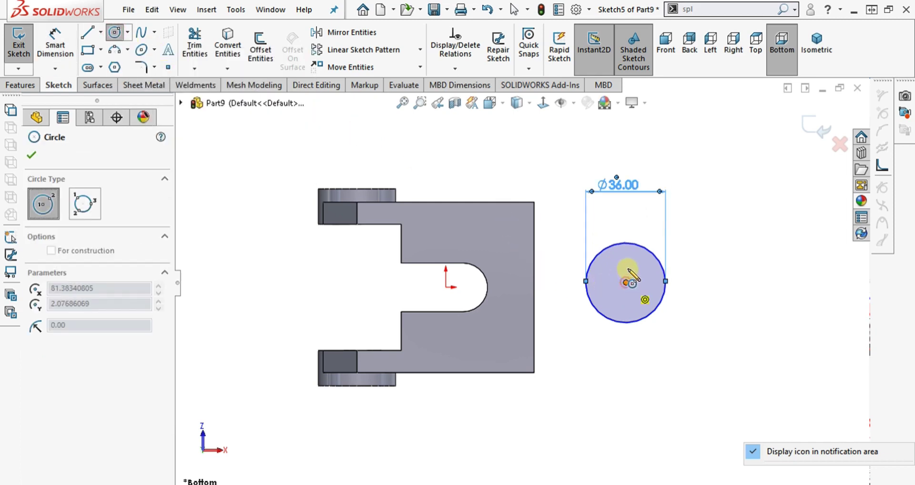
click(610, 262)
click(56, 45)
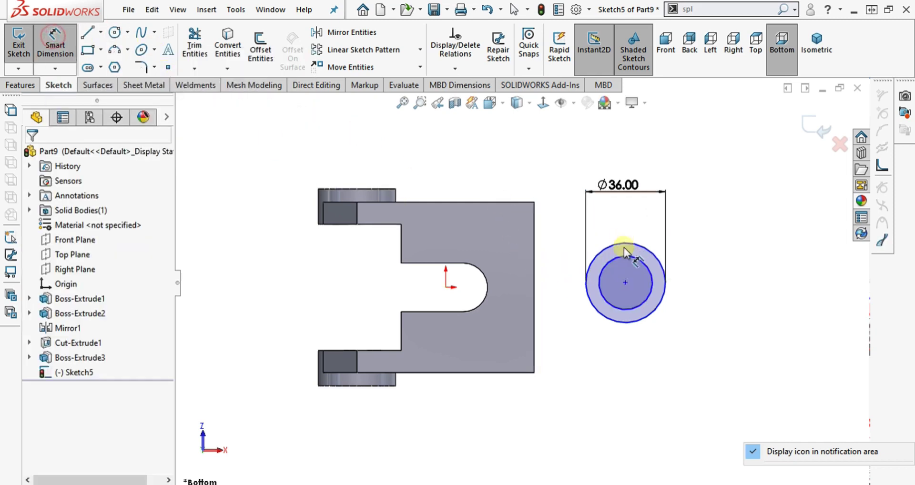
click(660, 256)
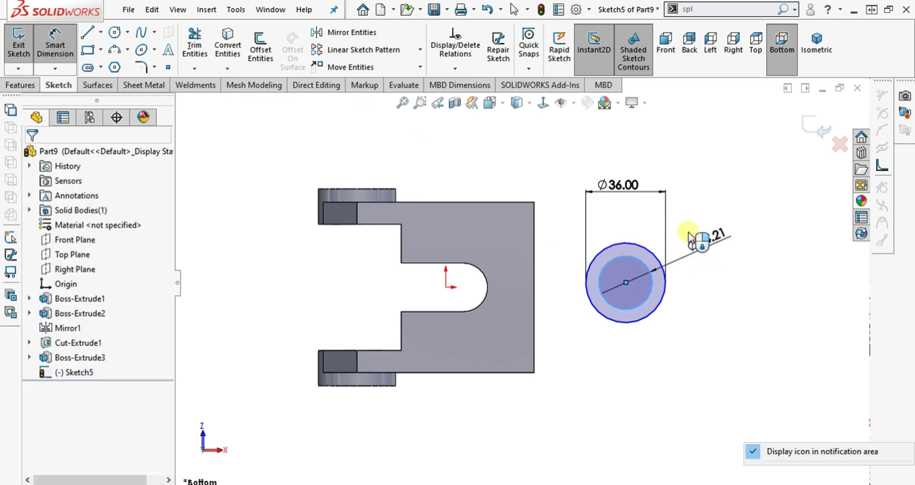
click(690, 235)
text(18)
key(Return)
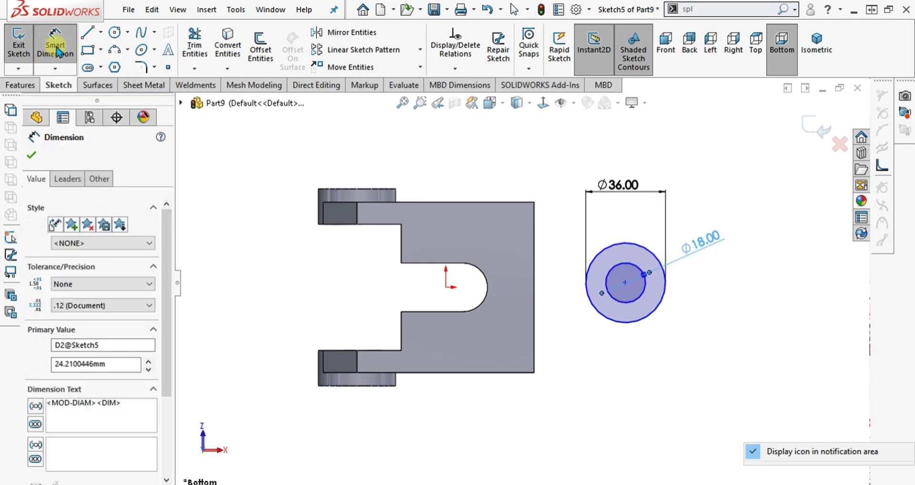
click(56, 48)
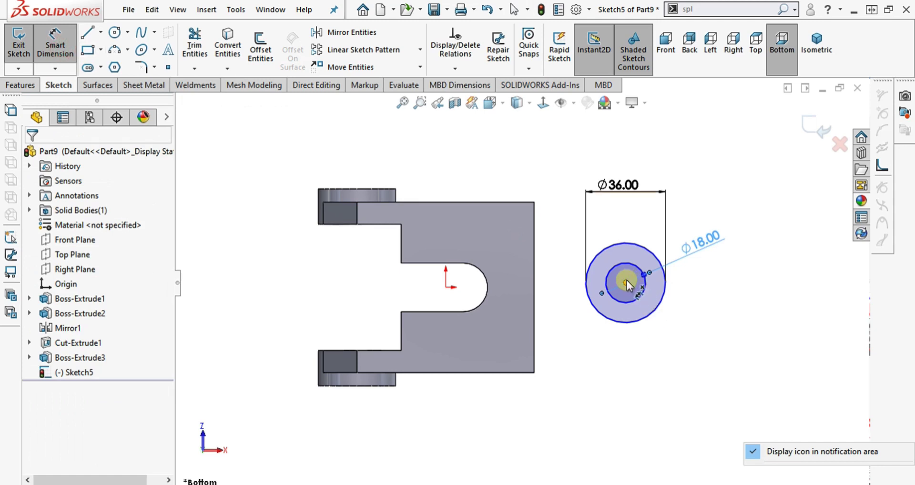
Dimension the circles' centre 25 mm from the part's right edge, then check the PDF.
click(534, 294)
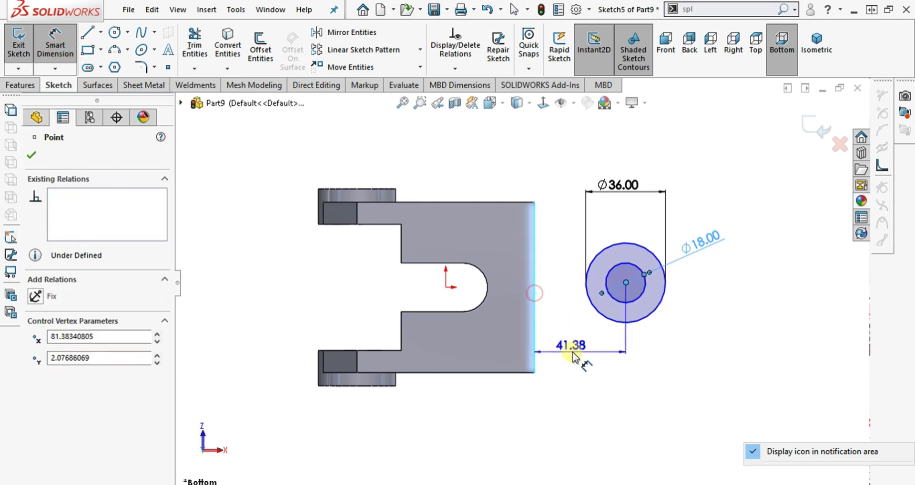
click(572, 352)
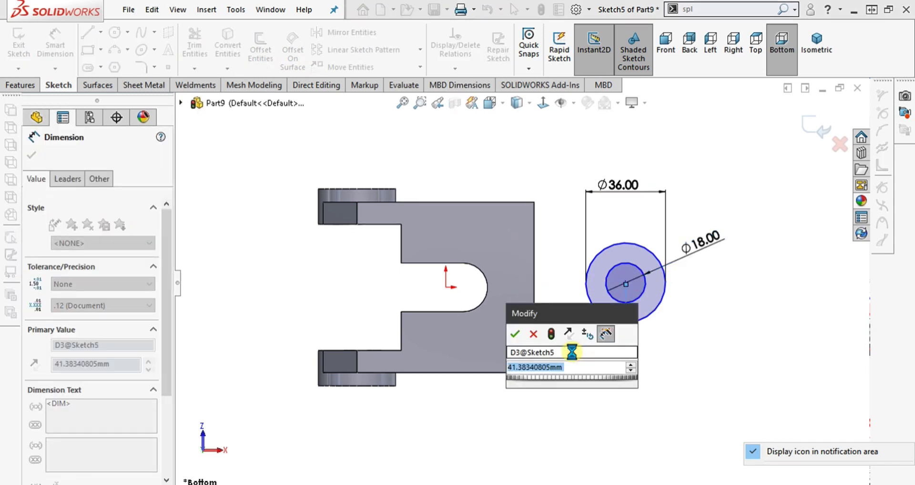
text(60)
key(Escape)
key(Return)
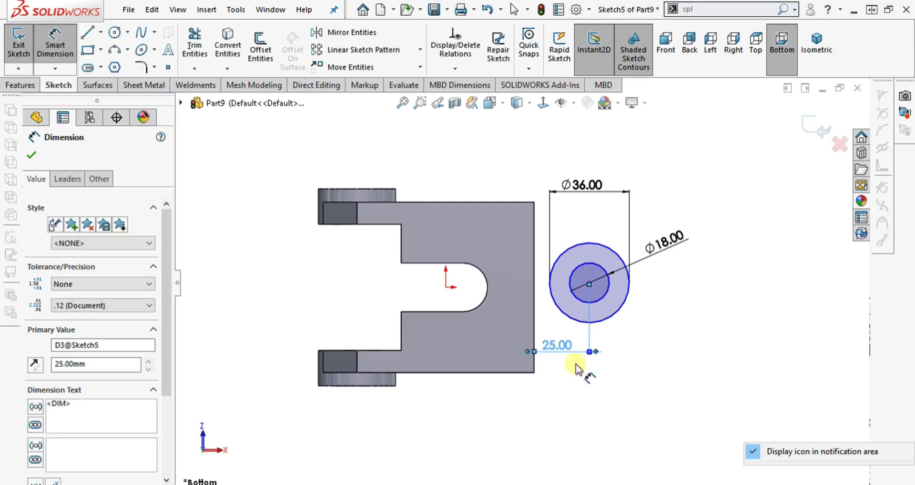
click(608, 445)
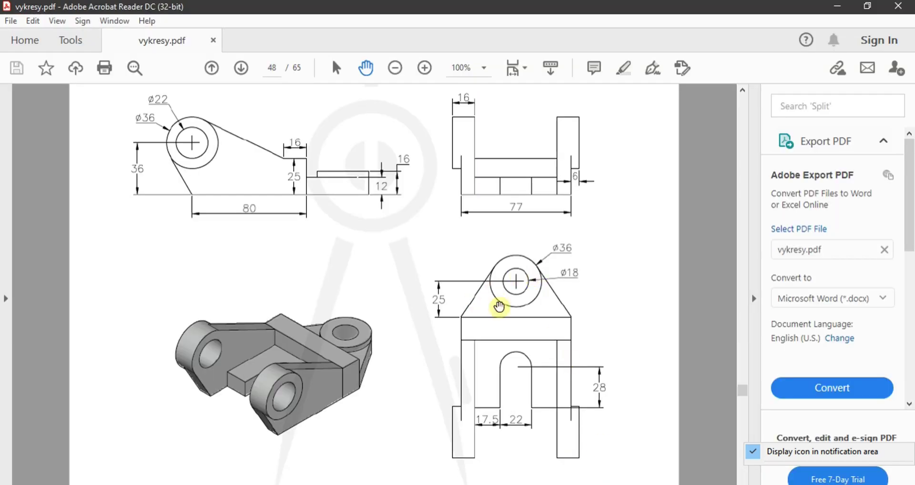
click(837, 7)
Draw lines from the Ø36 circle to the top-right and bottom-right corners and back.
key(l)
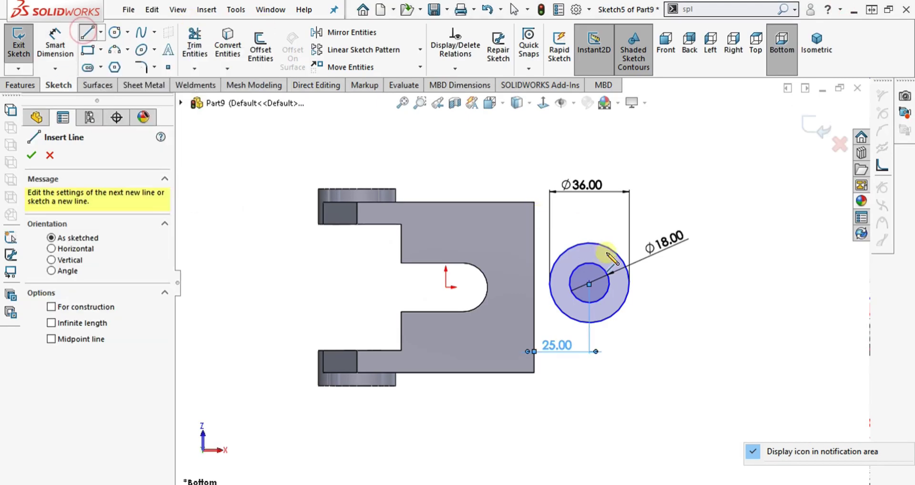
click(608, 246)
click(534, 202)
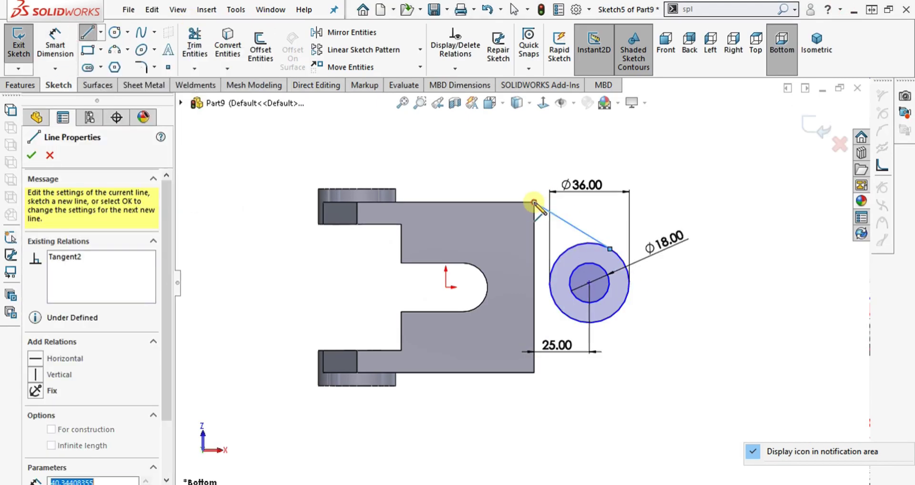
click(534, 373)
double_click(614, 313)
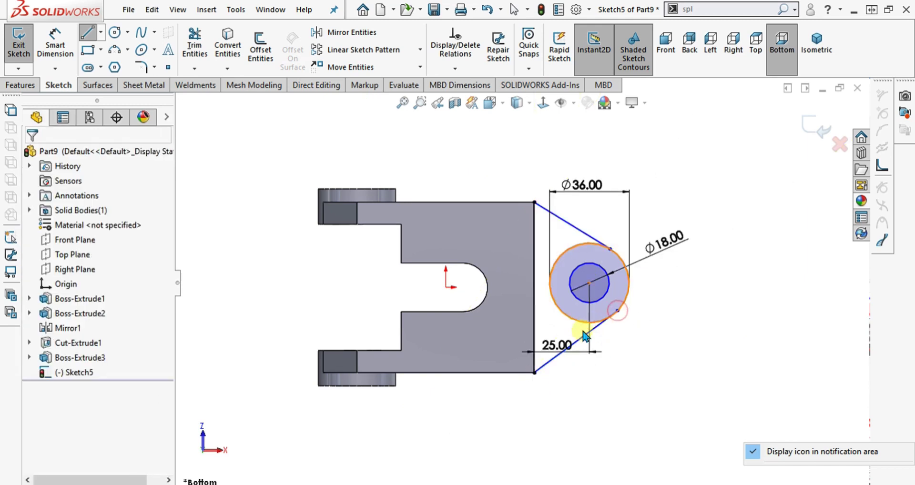
Make the upper and lower lines tangent to the Ø36 circle.
click(629, 291)
ctrl+click(610, 316)
click(667, 235)
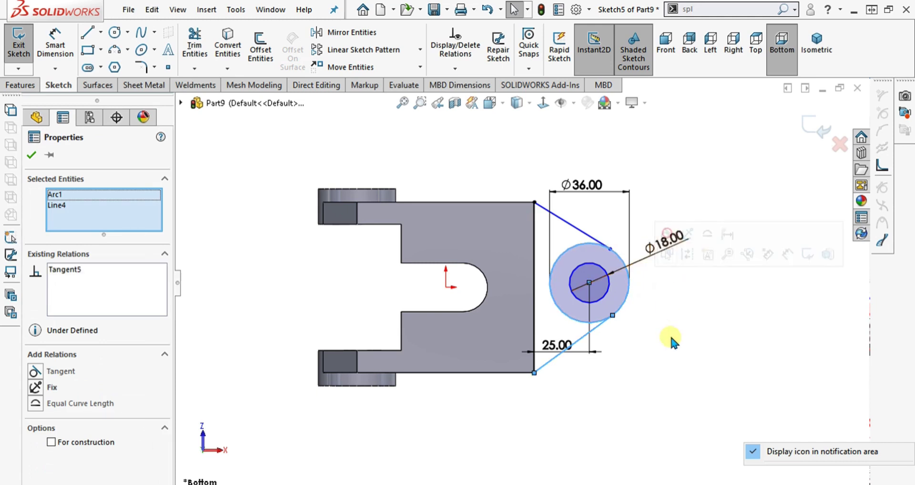
click(668, 337)
click(584, 232)
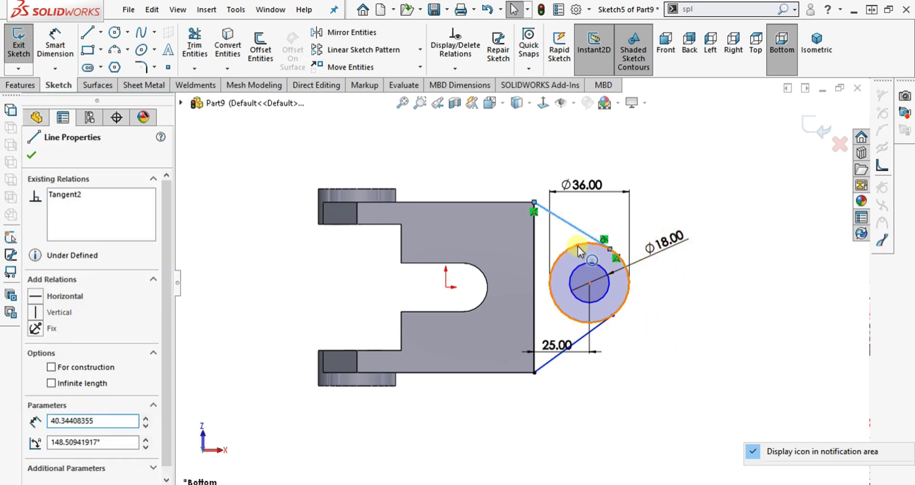
click(578, 246)
ctrl+click(588, 234)
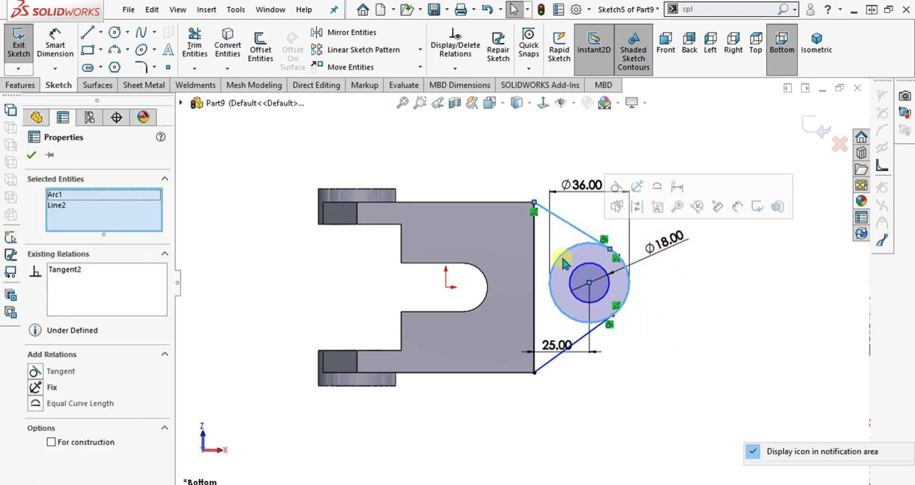
click(620, 186)
click(669, 334)
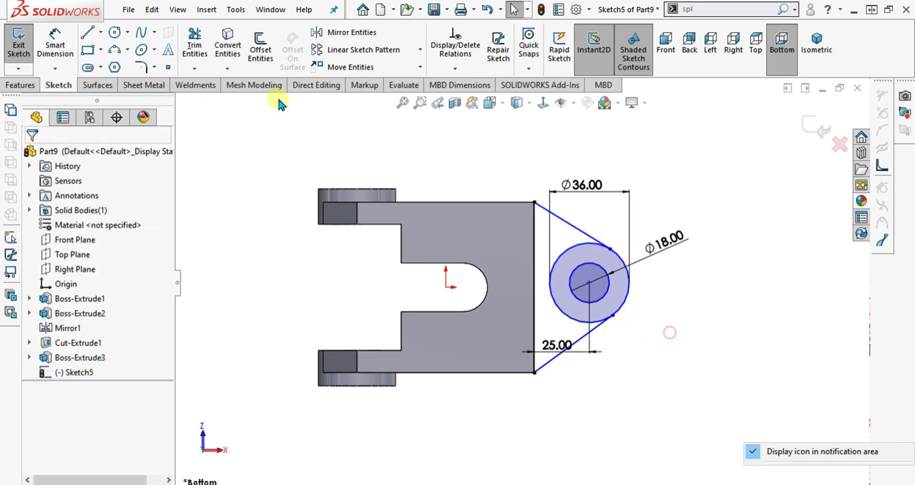
Power Trim away the circle's inner arc between the two tangent lines.
click(195, 48)
scroll(572, 243, down, 3)
drag(587, 267, 563, 265)
scroll(563, 265, up, 5)
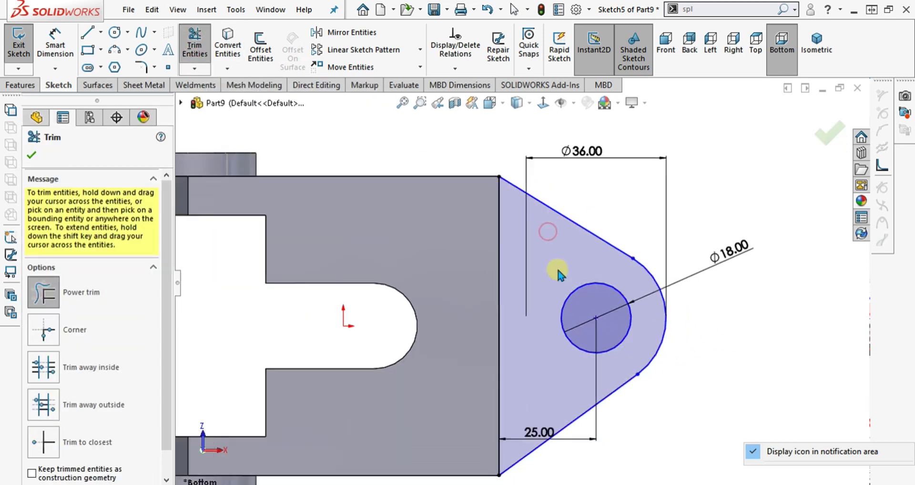
scroll(257, 253, down, 2)
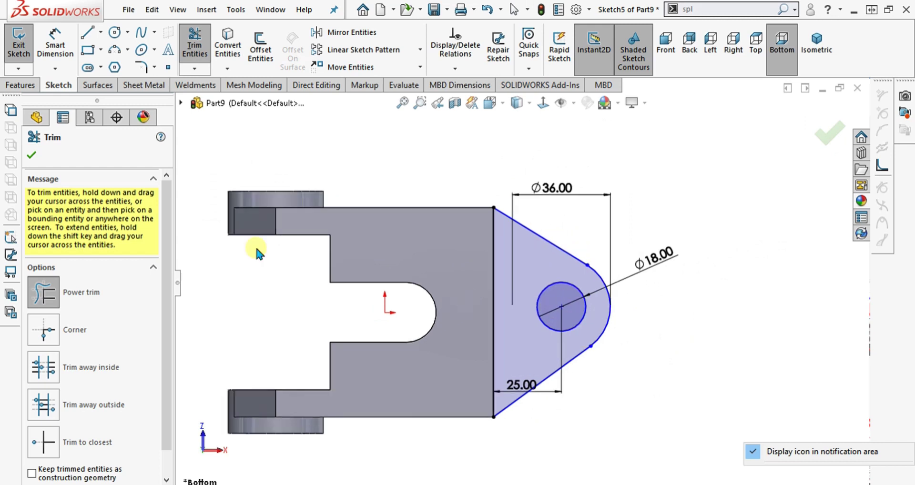
click(31, 154)
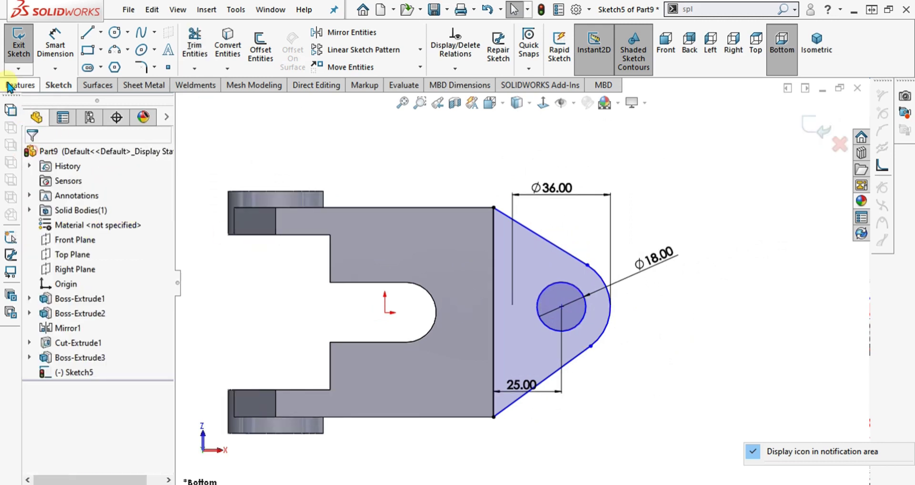
Extrude Sketch5 12 mm upward as Boss-Extrude4, then check it against the PDF drawing.
click(21, 85)
click(27, 65)
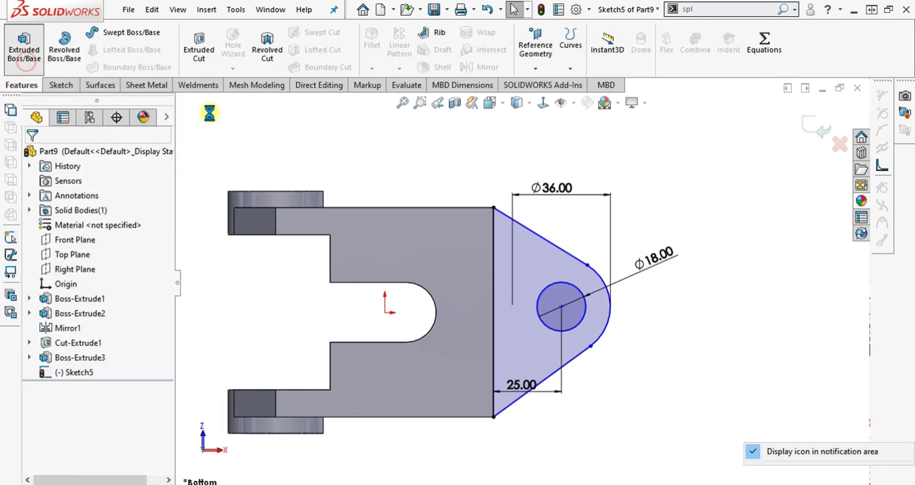
middle_drag(645, 306, 595, 331)
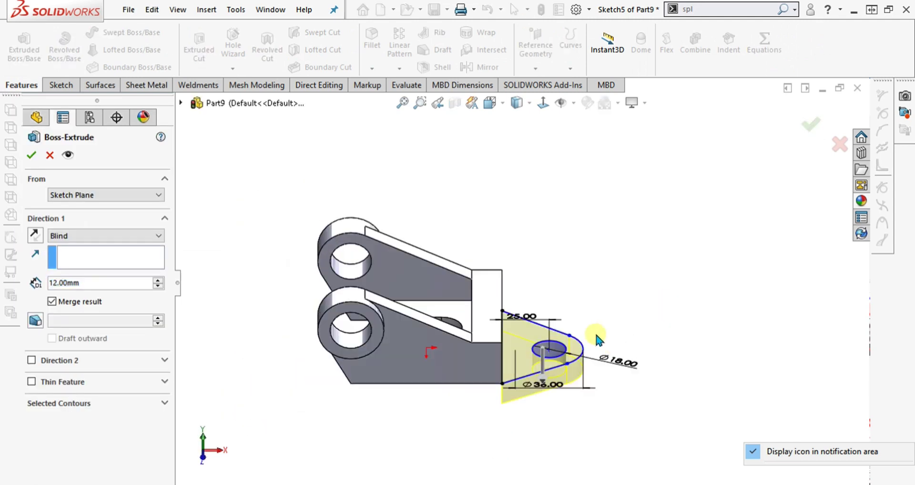
click(36, 234)
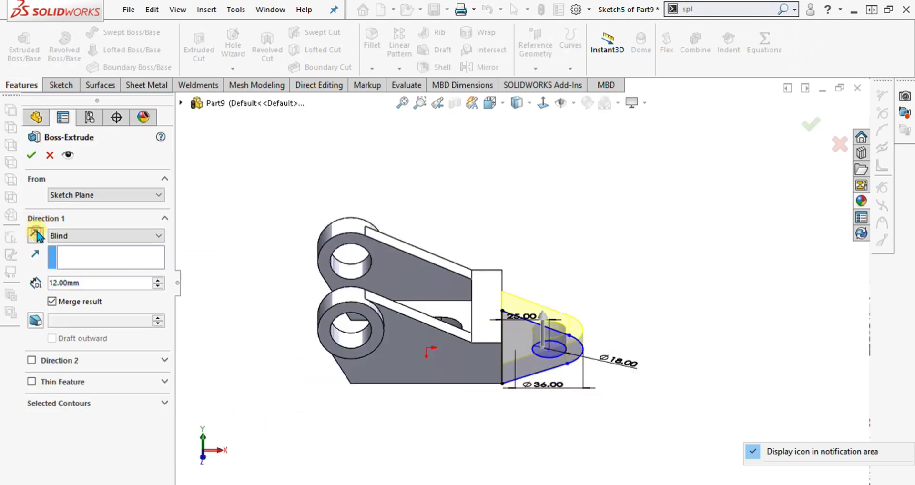
click(32, 155)
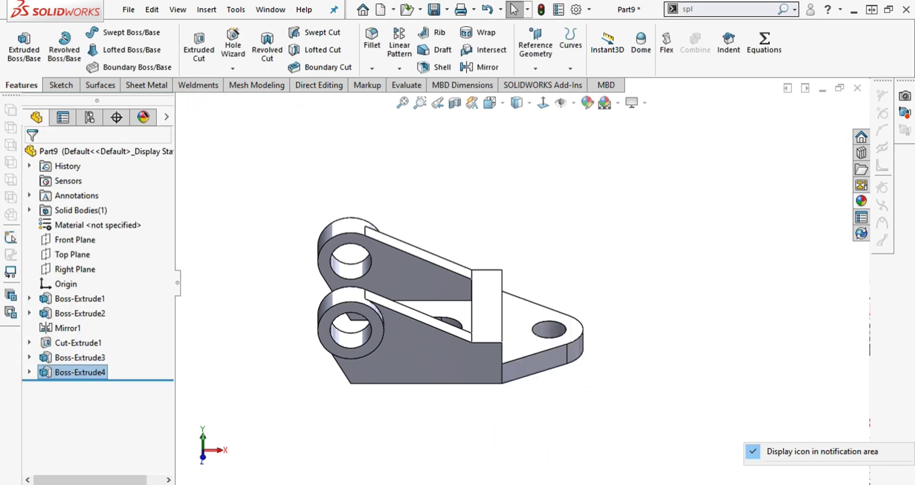
click(613, 419)
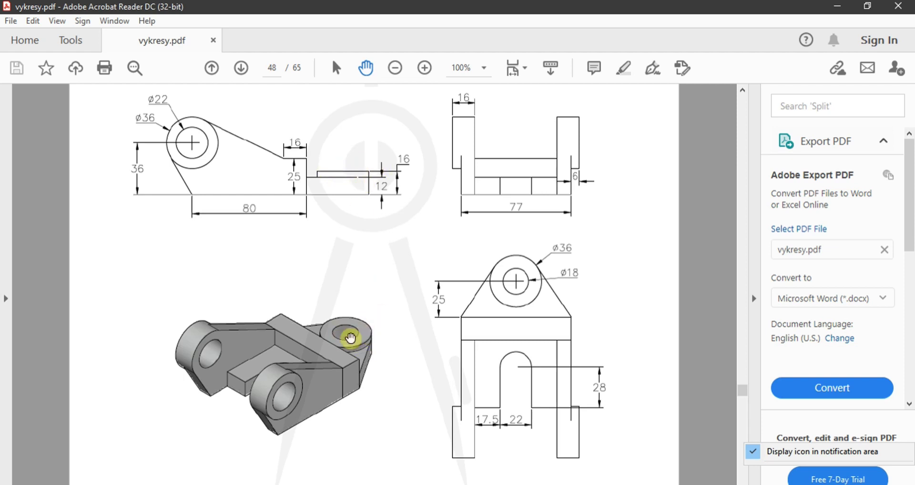
click(837, 6)
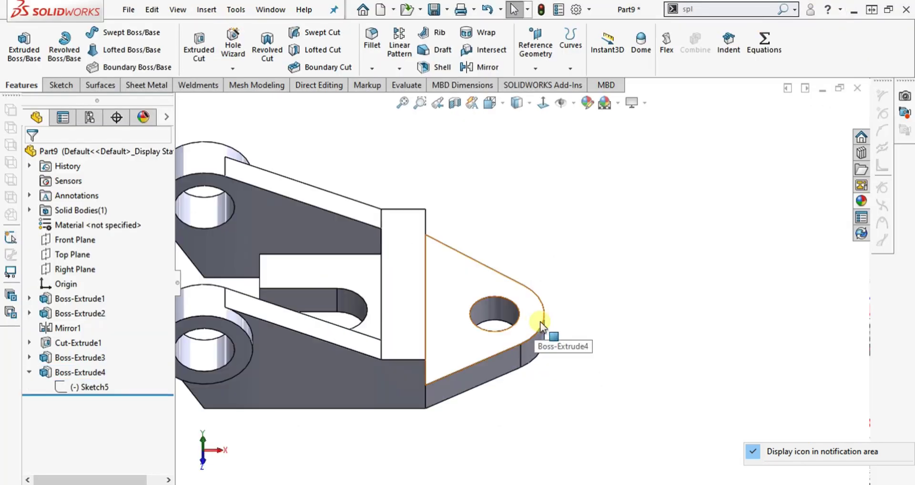
Sketch concentric R18 and R9 circles around the hole on the triangular plate face.
click(535, 319)
click(61, 85)
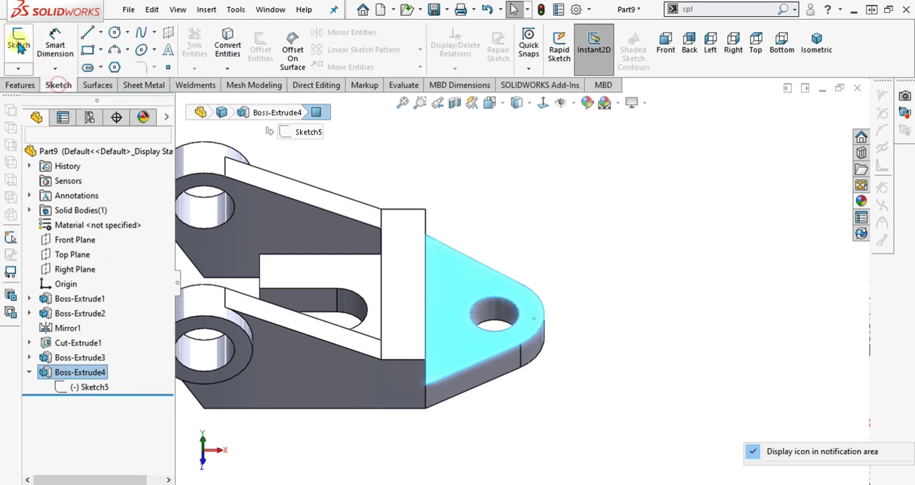
click(18, 43)
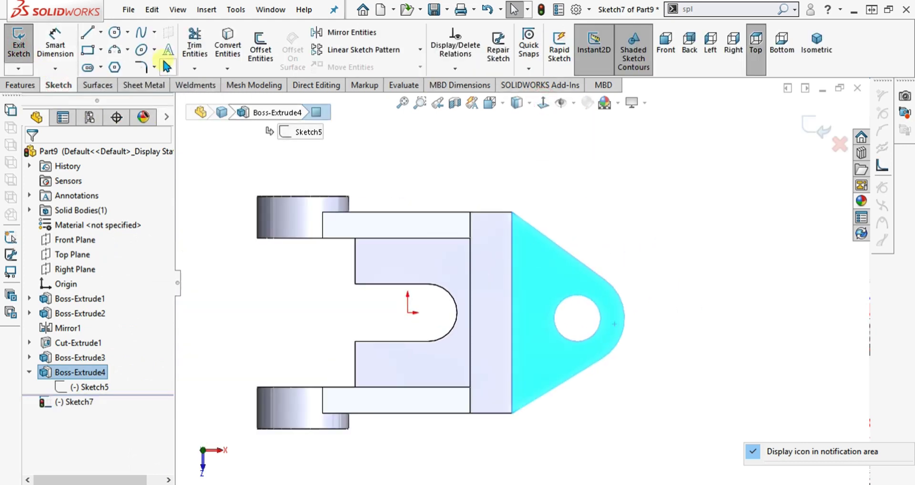
click(114, 32)
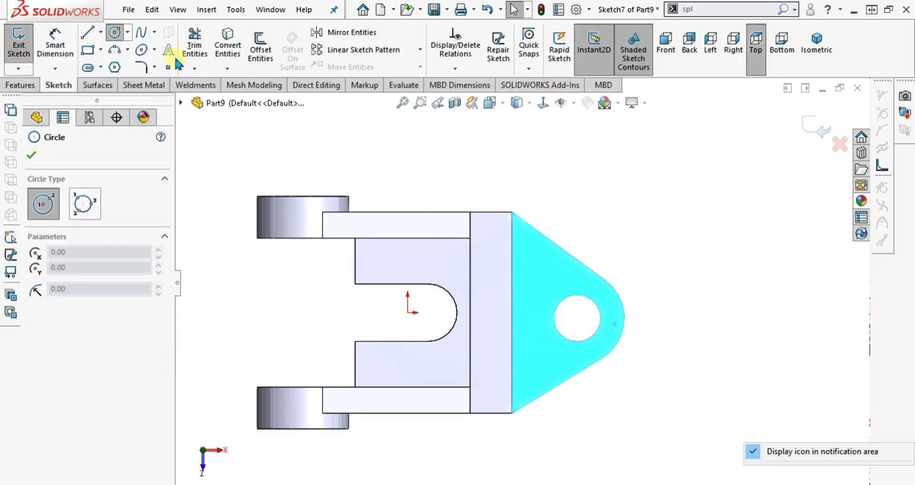
click(578, 318)
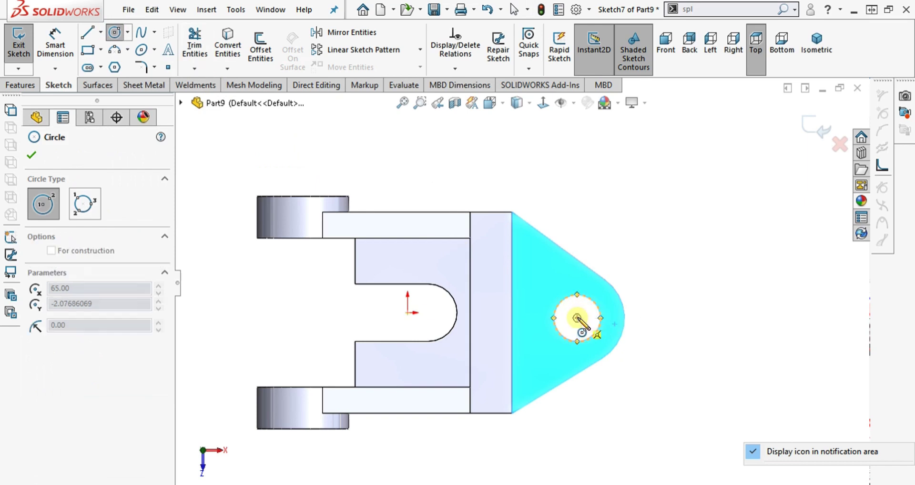
click(625, 310)
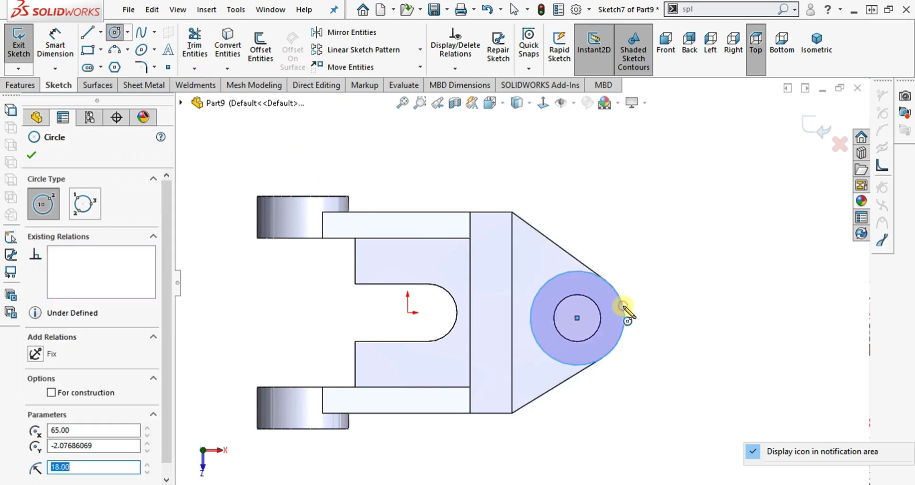
key(Escape)
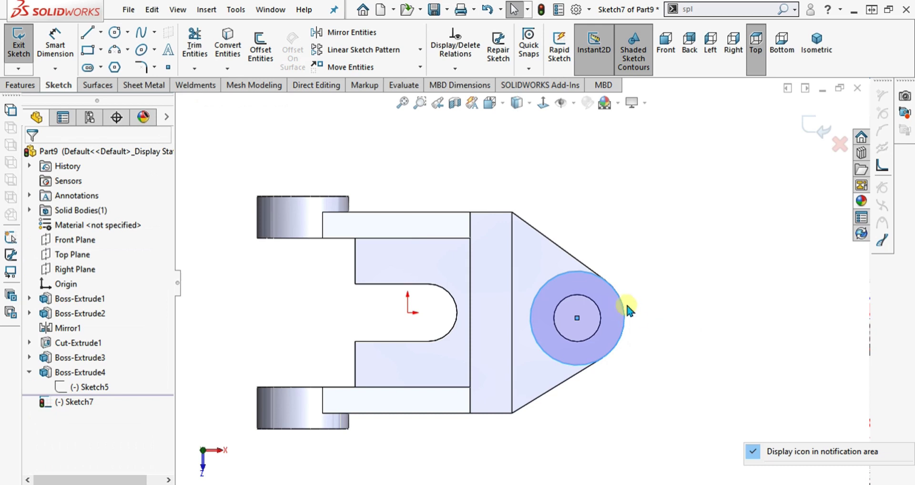
scroll(626, 301, down, 2)
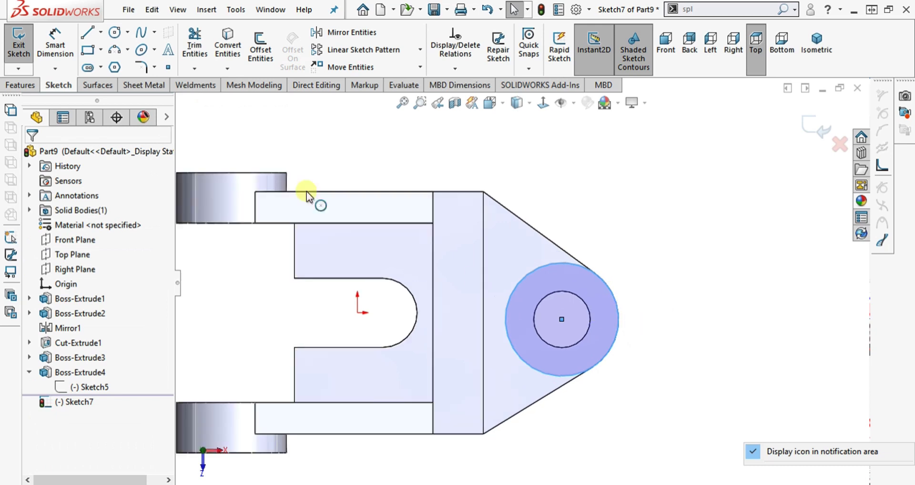
click(115, 33)
click(562, 320)
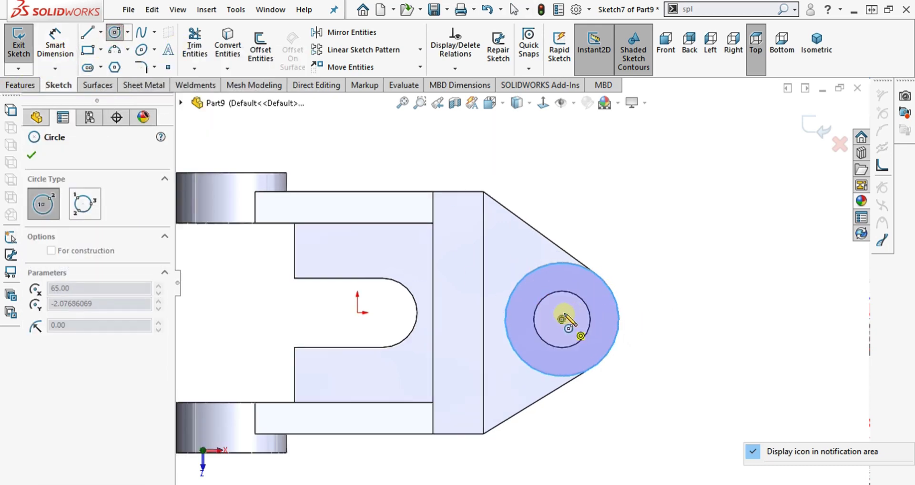
click(566, 293)
Extrude the ring sketch 4 mm as Boss-Extrude5 and bring up the PDF drawing.
click(20, 85)
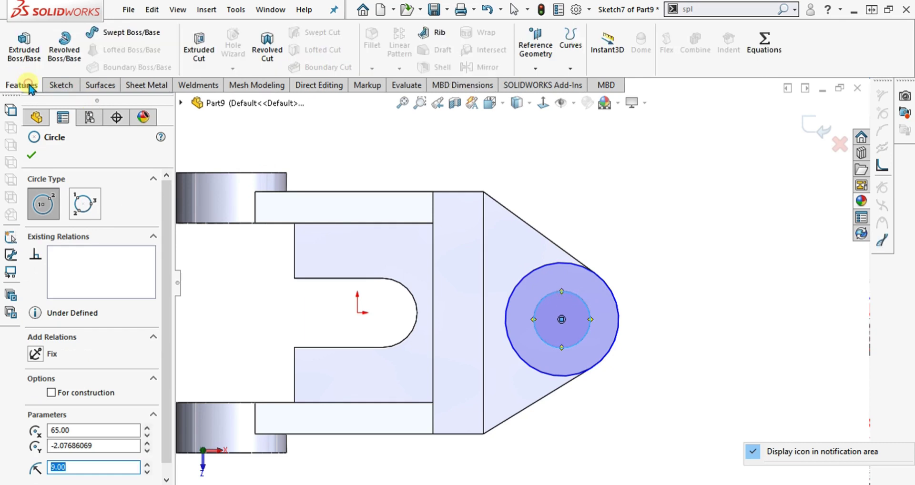
click(31, 50)
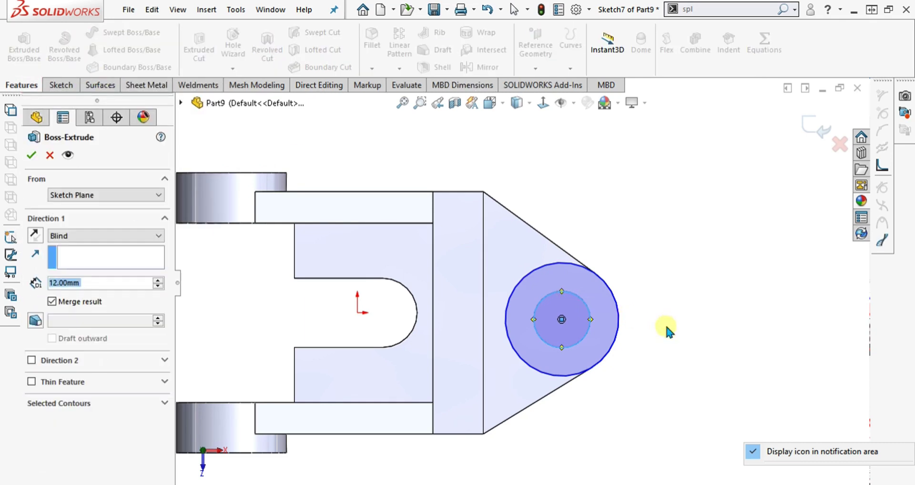
text(4)
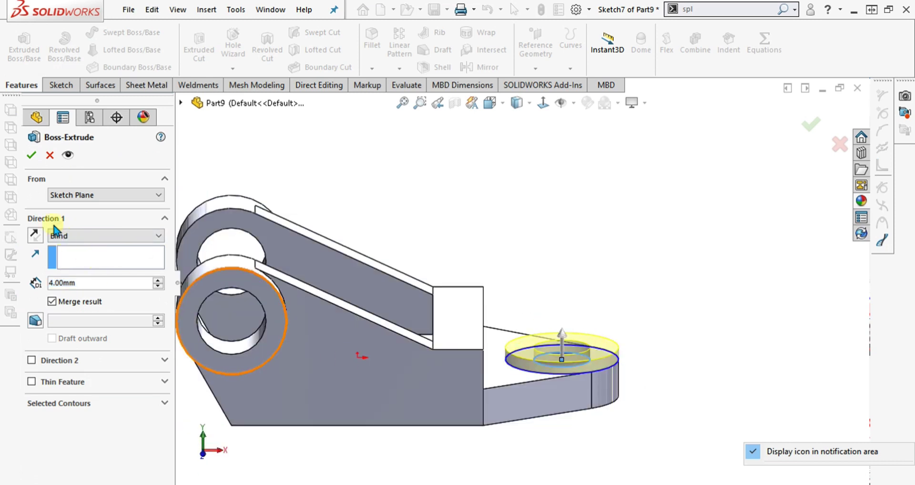
click(31, 154)
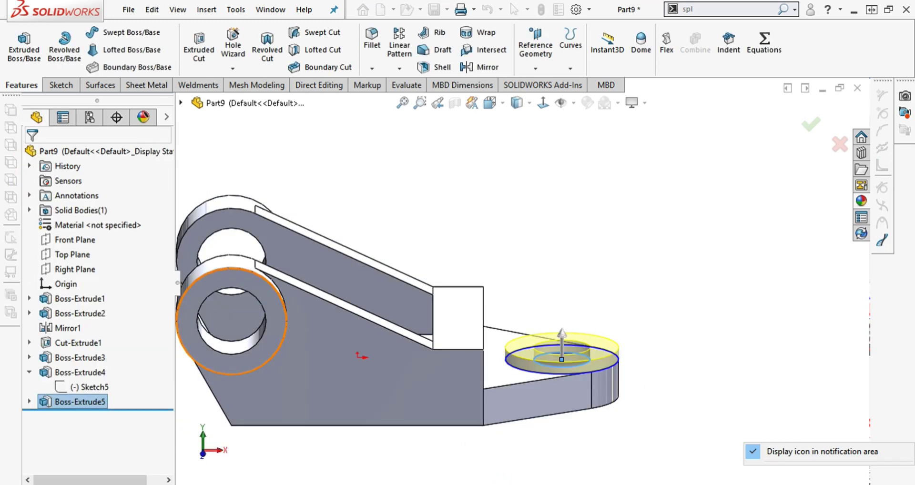
click(538, 353)
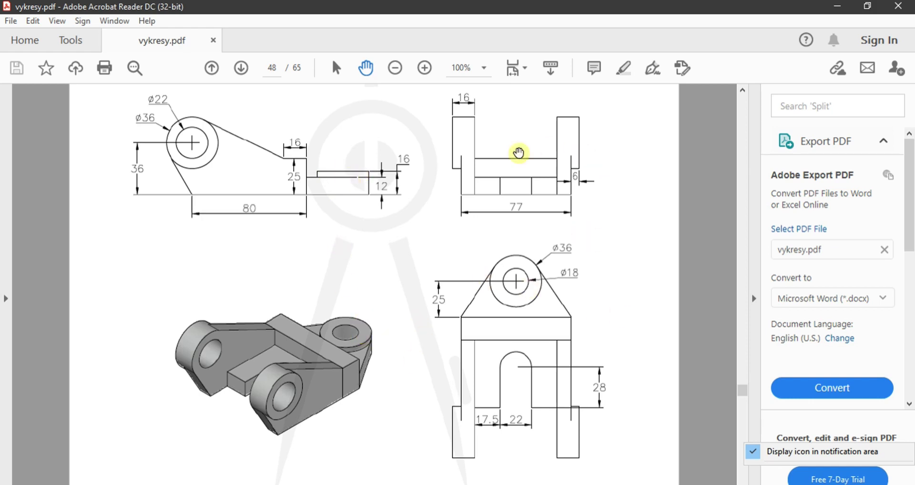
Minimize the vykresy.pdf drawing to return to the Part9 model.
click(838, 6)
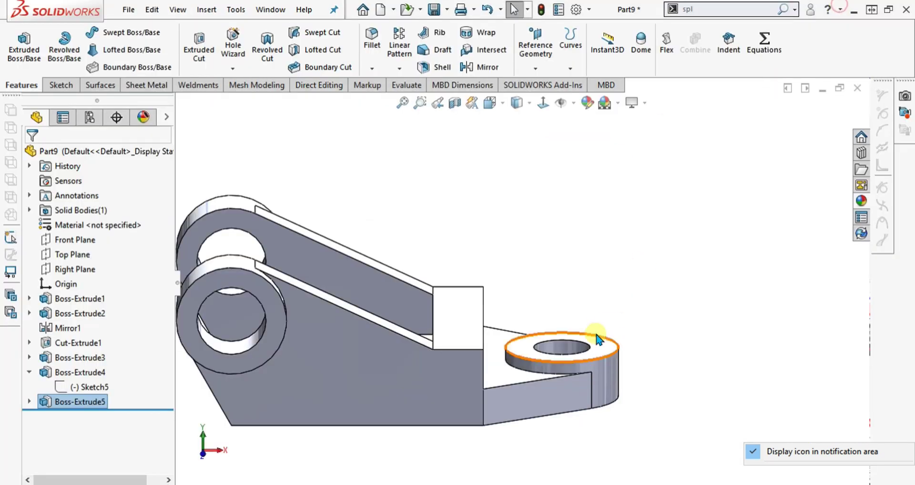
Show feature dimensions such as Ø18.00, Ø36.00, 28.00 and 16.00 via Annotations.
scroll(435, 311, down, 5)
middle_drag(436, 311, 511, 309)
scroll(488, 337, up, 5)
scroll(515, 258, down, 3)
scroll(568, 310, up, 5)
scroll(512, 309, down, 5)
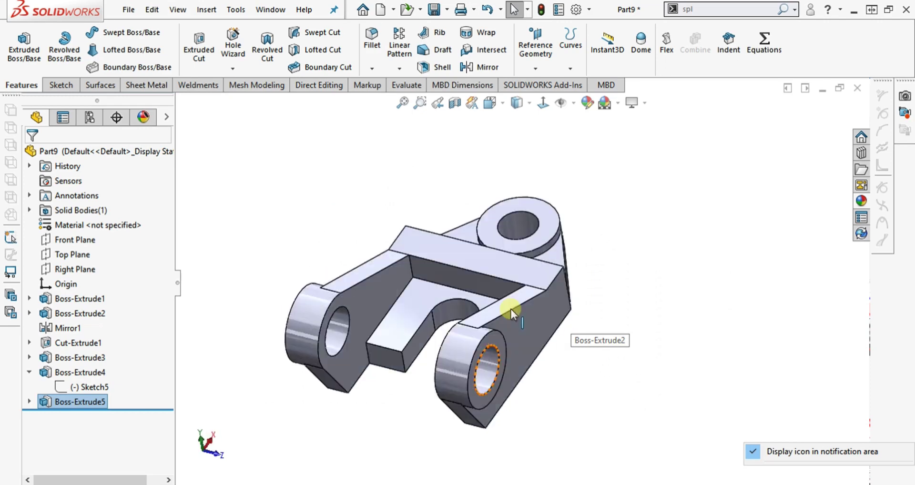
scroll(445, 310, up, 3)
middle_drag(446, 311, 608, 247)
scroll(548, 279, down, 3)
scroll(547, 293, up, 2)
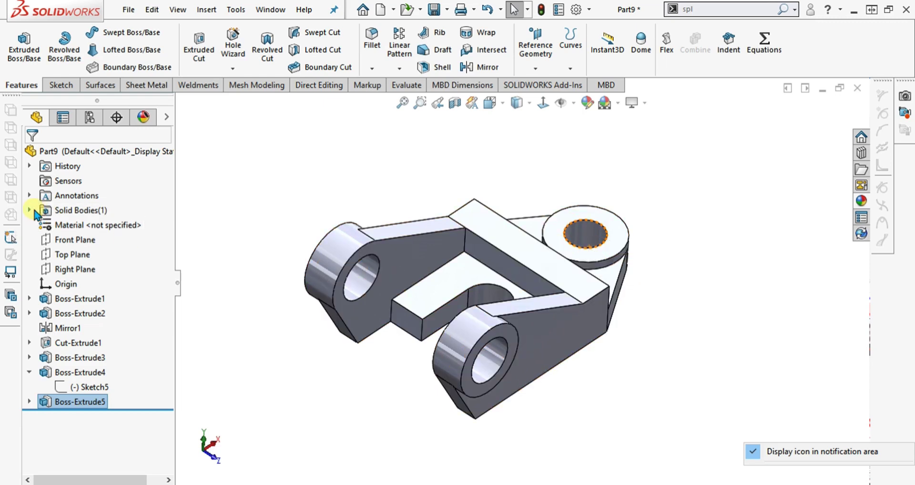
right_click(63, 198)
click(111, 234)
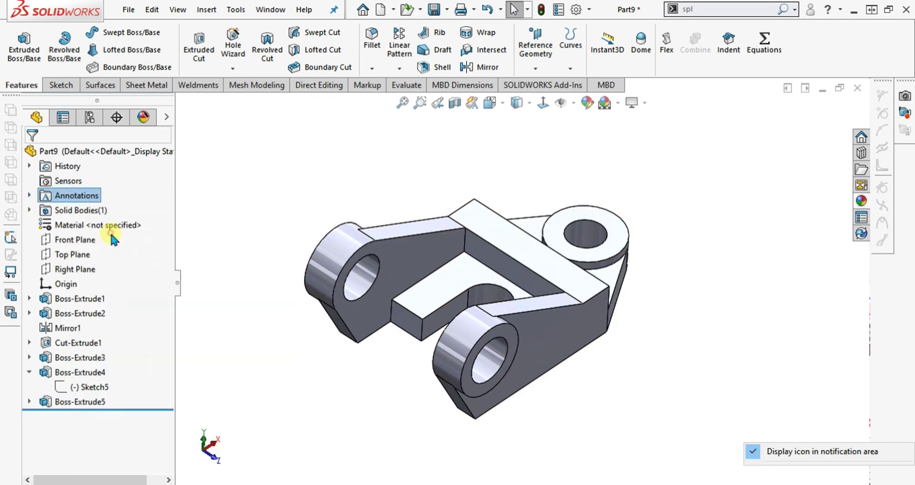
Change the 28.00 dimension to 25 and rebuild the part.
right_click(76, 198)
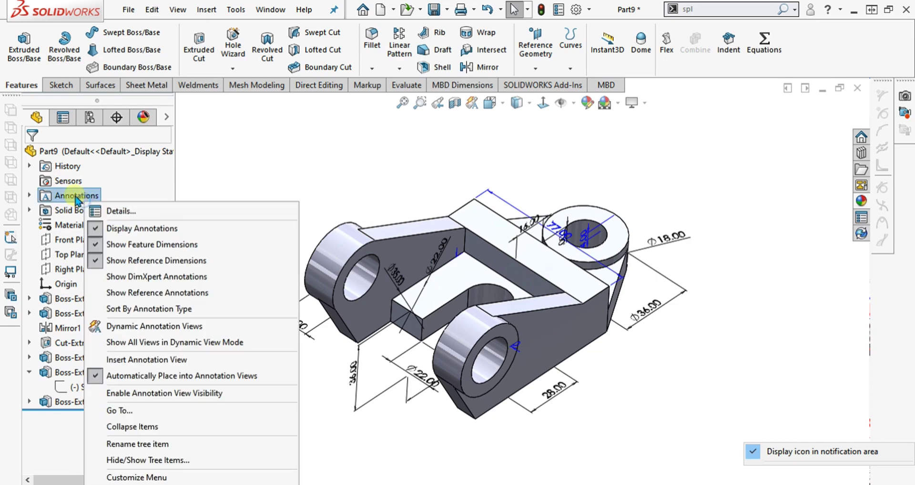
click(645, 385)
middle_drag(609, 382, 559, 383)
click(563, 362)
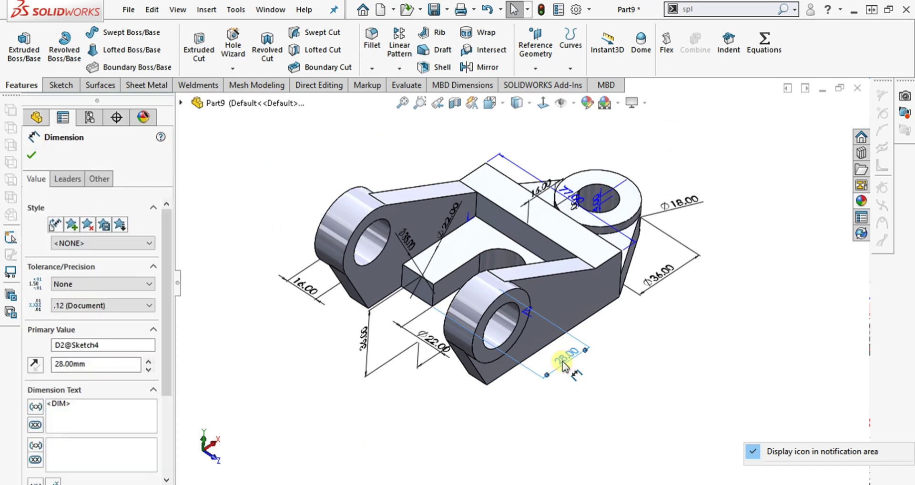
double_click(563, 364)
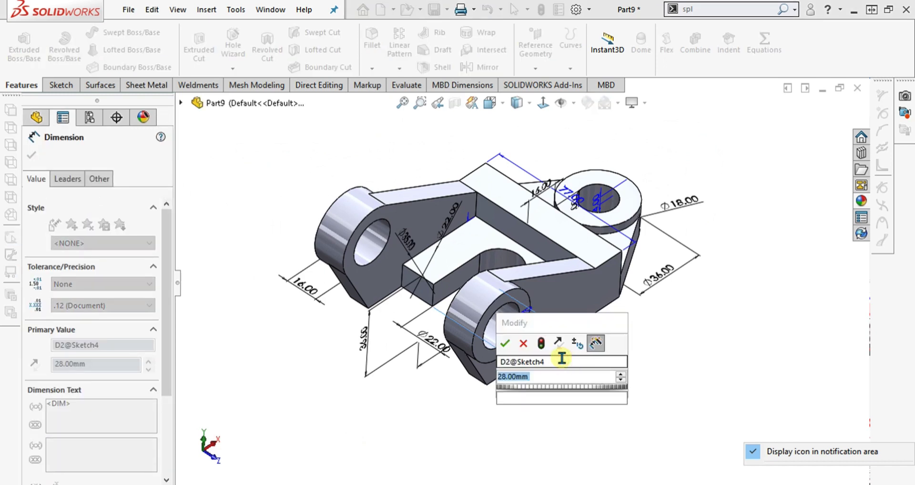
text(25)
key(Return)
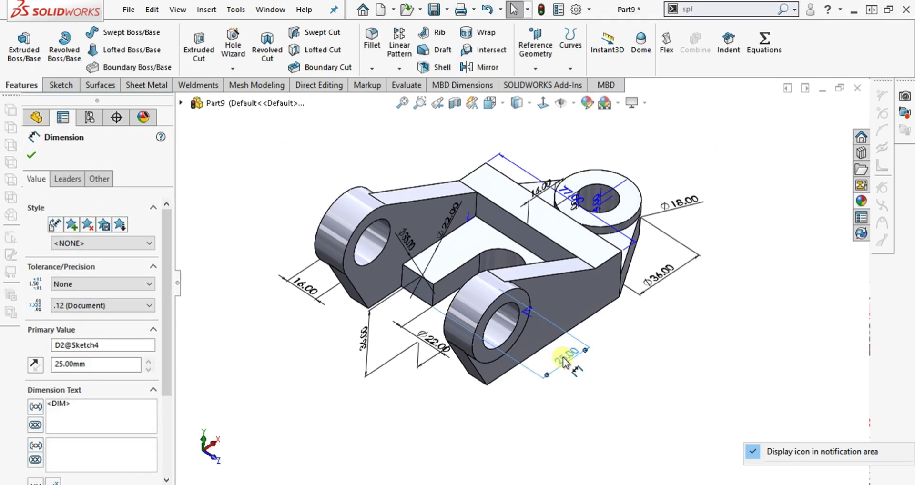
click(543, 10)
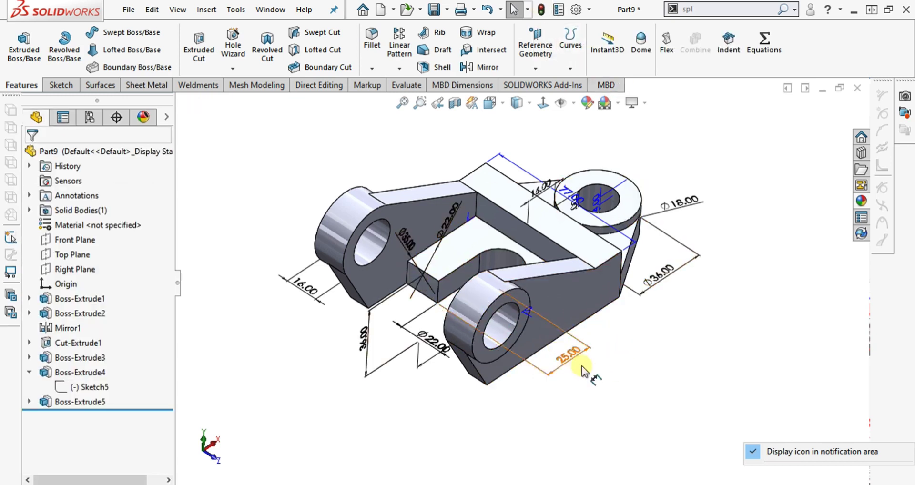
Orbit and zoom around the rebuilt bracket to inspect the slot pocket.
middle_drag(551, 363, 558, 261)
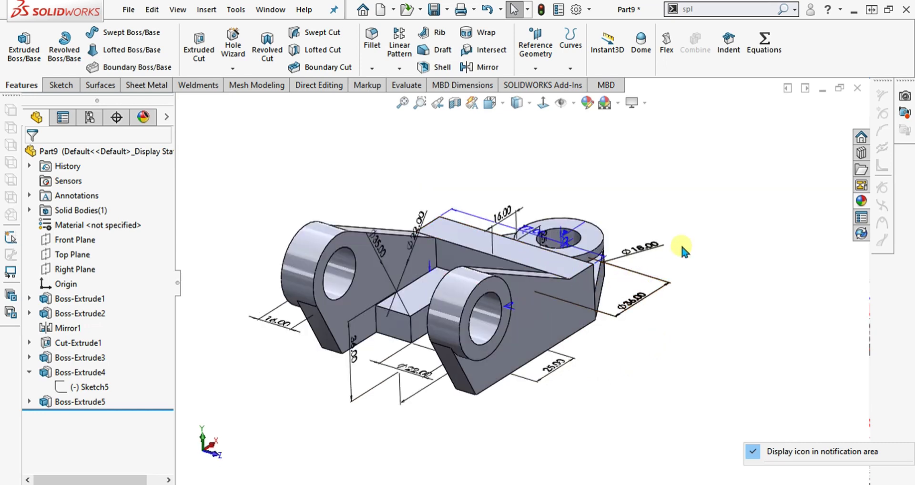
middle_drag(679, 242, 503, 287)
scroll(446, 279, down, 5)
scroll(482, 285, up, 5)
middle_drag(534, 290, 542, 307)
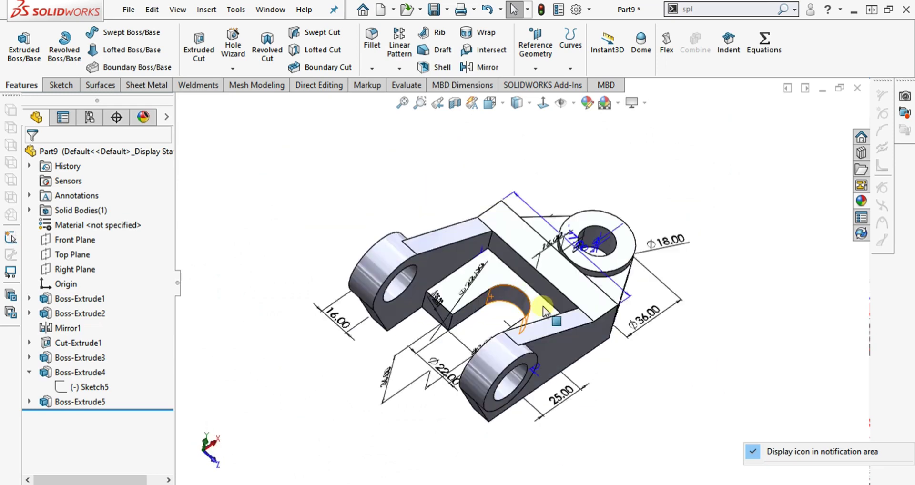
scroll(556, 311, up, 3)
scroll(521, 279, down, 5)
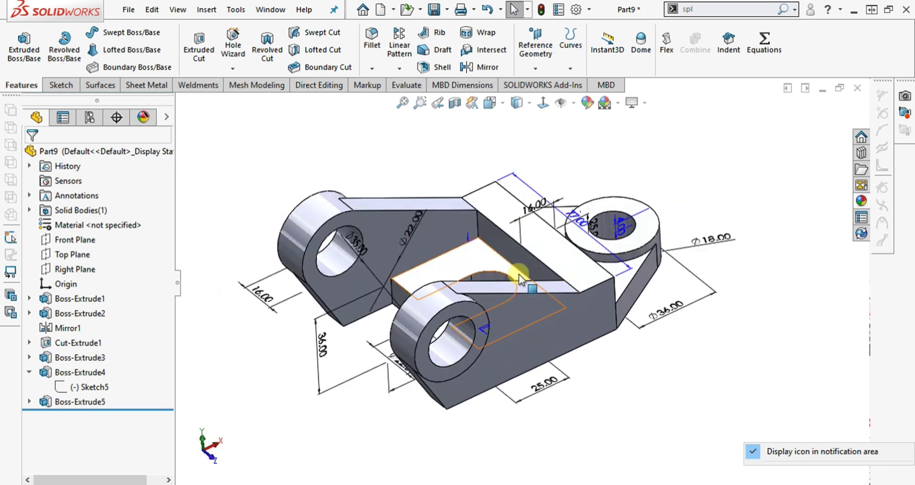
scroll(505, 259, up, 3)
scroll(494, 255, down, 3)
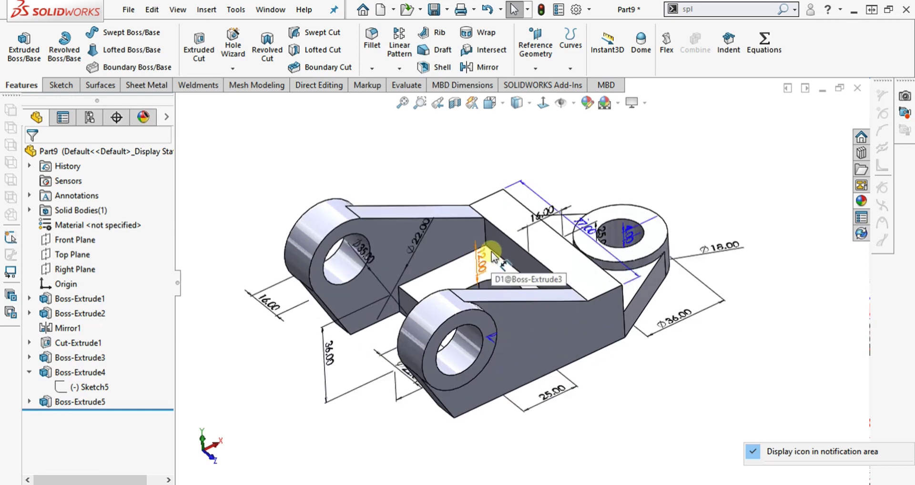